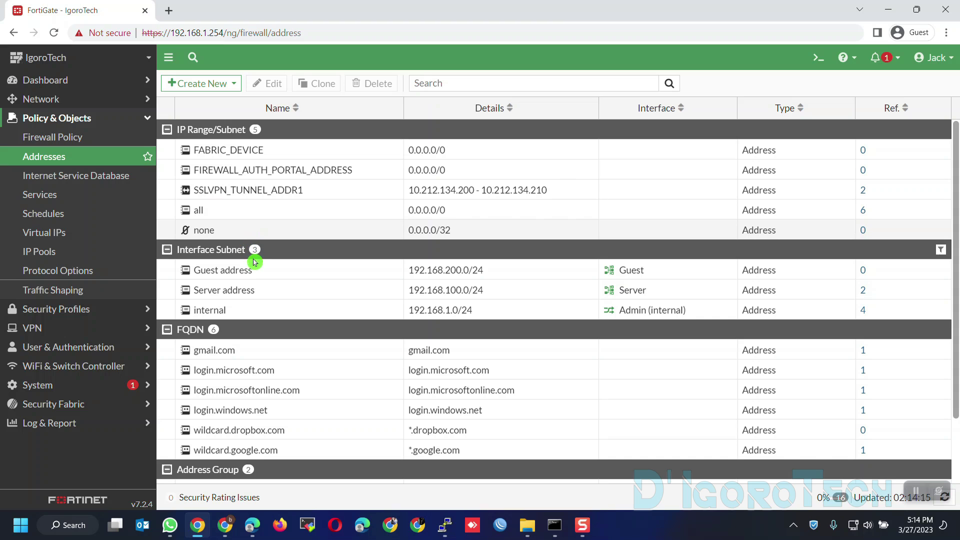
Step: Review the address list, open the usage references of the internal address and examine the DNS firewall policy's details
scroll(255, 262, "down", 2)
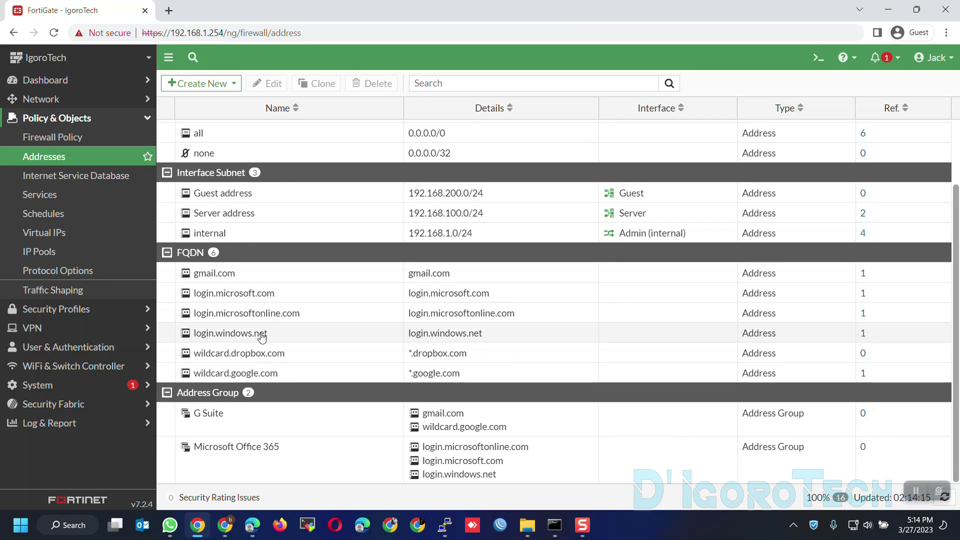
scroll(257, 440, "up", 2)
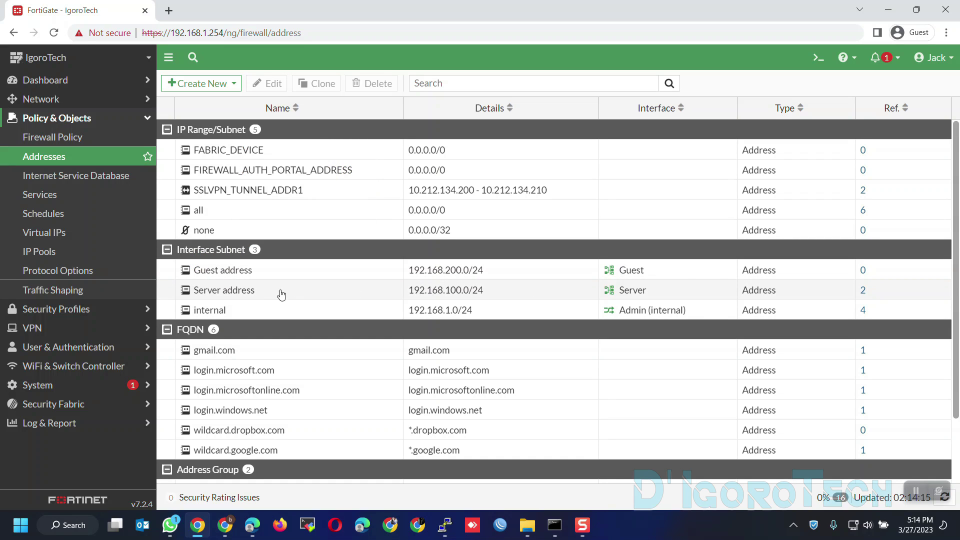
mouse_move(618, 300)
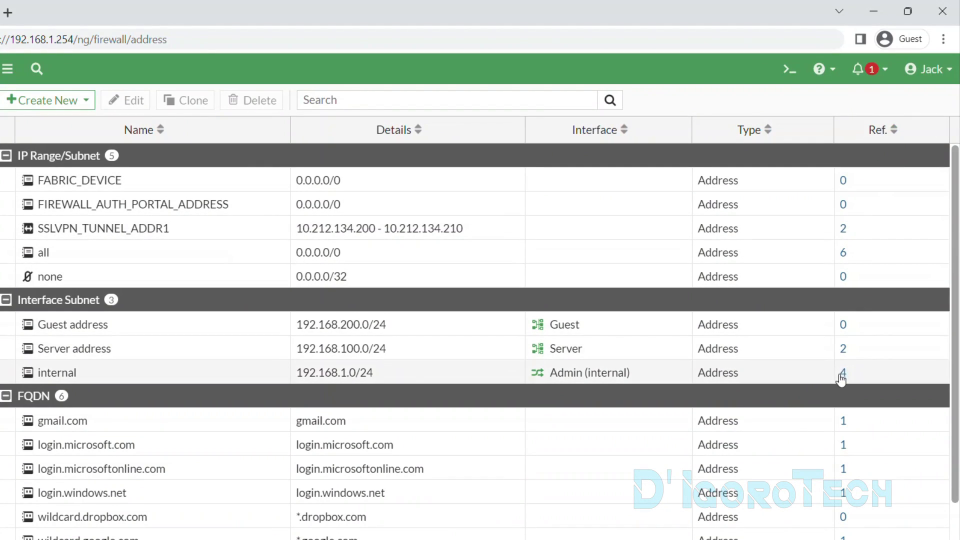
left_click(843, 374)
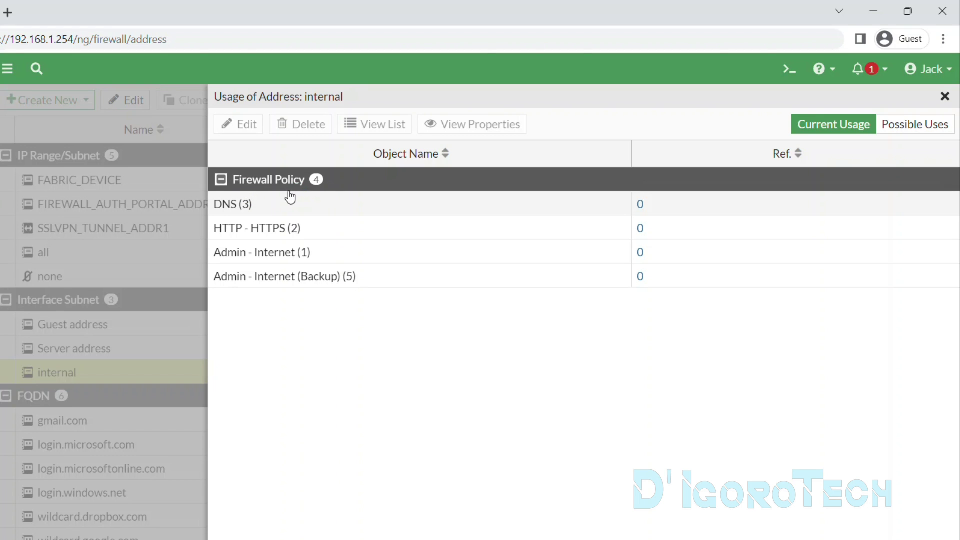
mouse_move(233, 212)
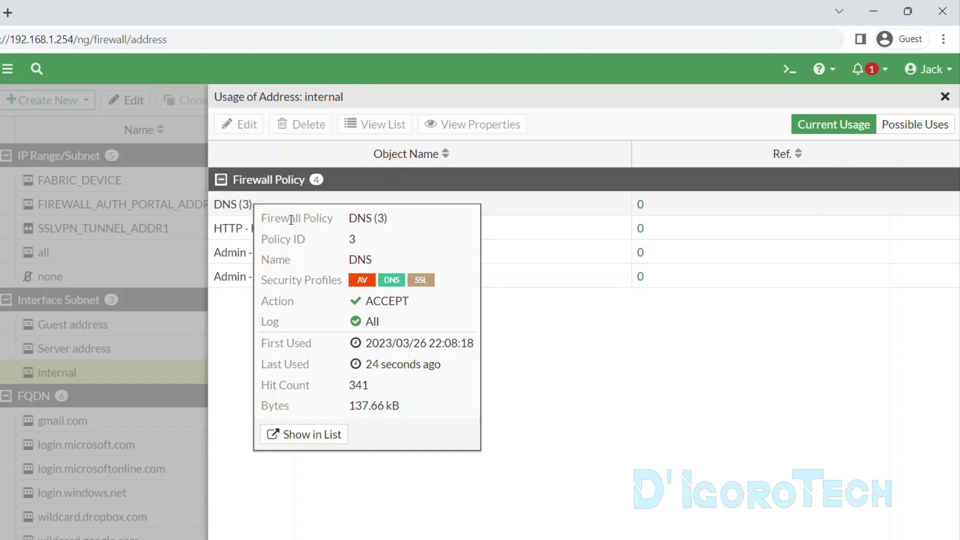
left_click_drag(348, 219, 374, 219)
left_click(363, 240)
double_click(352, 239)
double_click(359, 259)
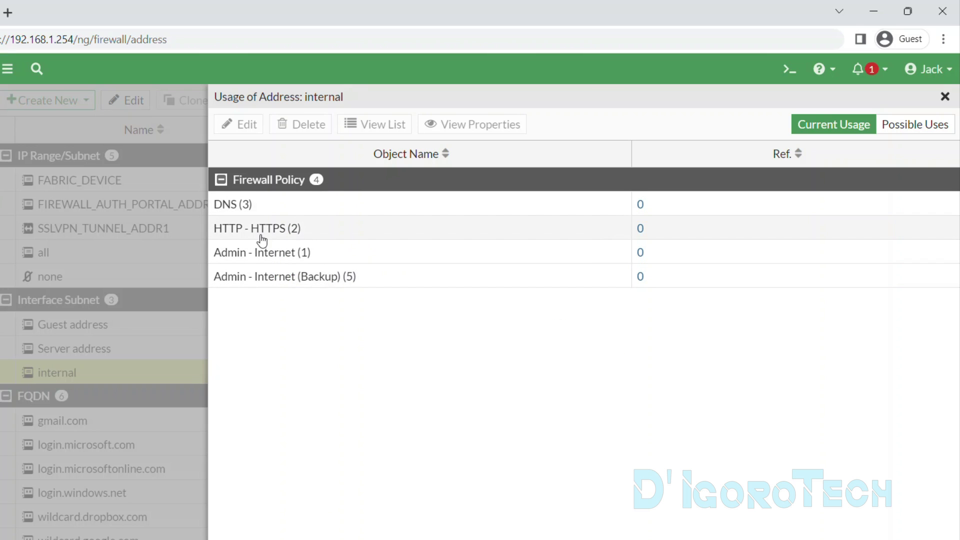
Step: Inspect the HTTP - HTTPS and both Admin - Internet policies that use the internal address, and close the usage view
mouse_move(252, 239)
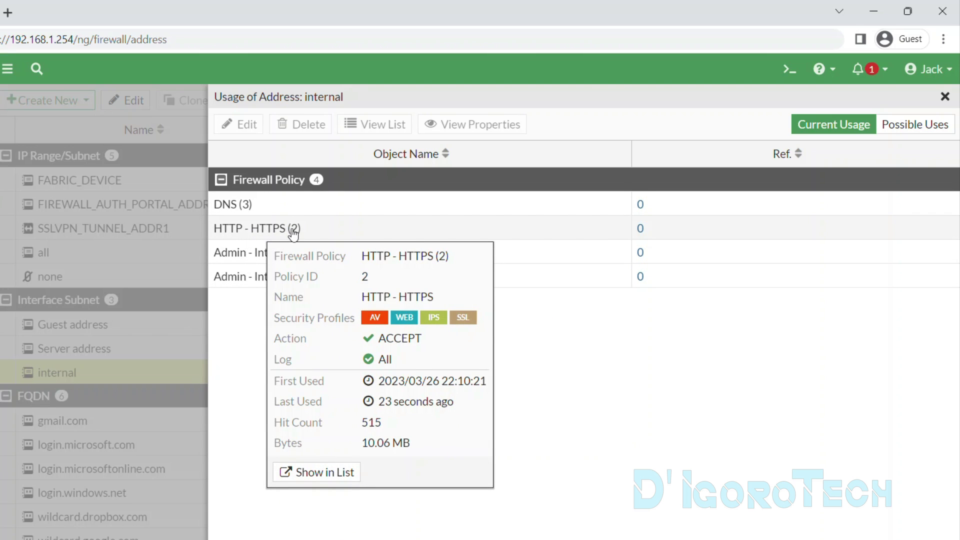
left_click(263, 261)
left_click(347, 280)
mouse_move(235, 282)
left_click(356, 322)
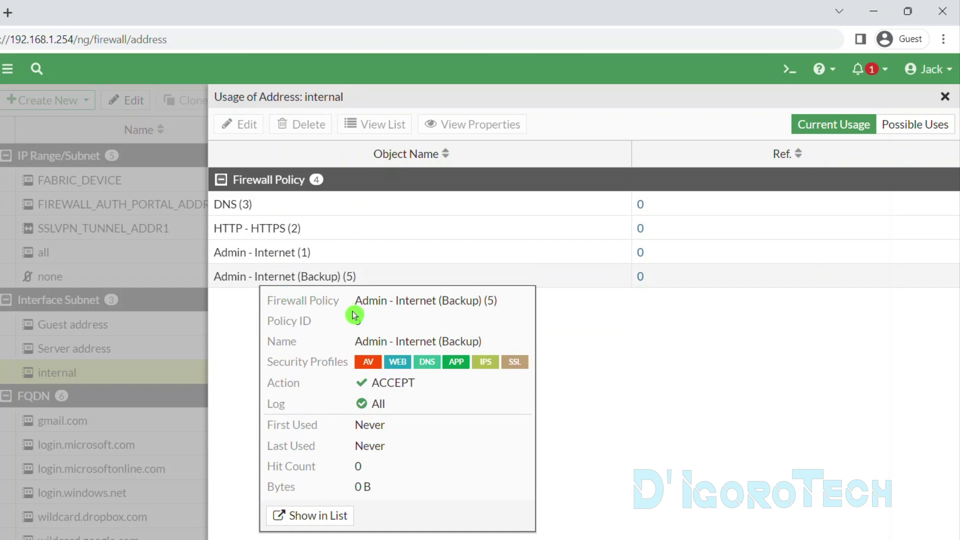
left_click(649, 357)
left_click(945, 96)
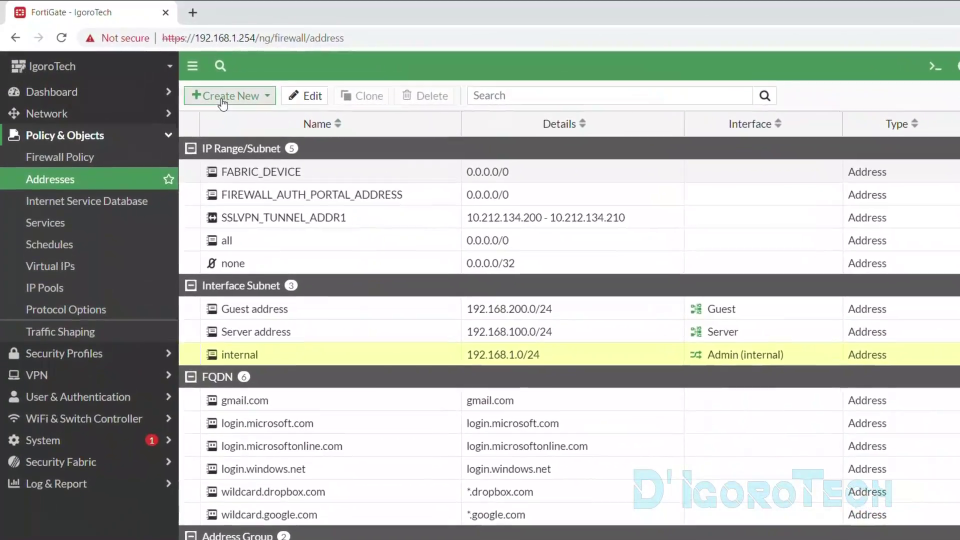
Step: Start a new address object, review the available address types and choose Subnet
left_click(193, 85)
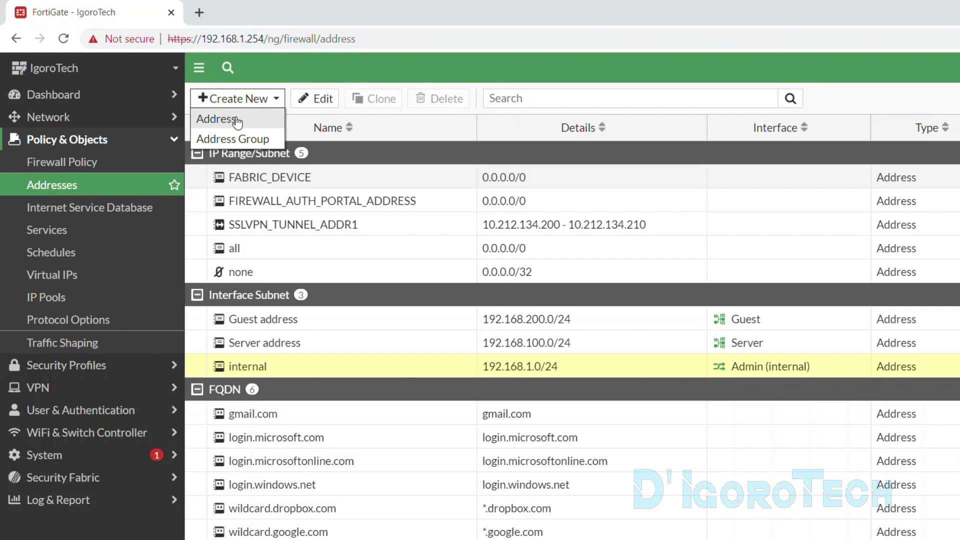
left_click(235, 120)
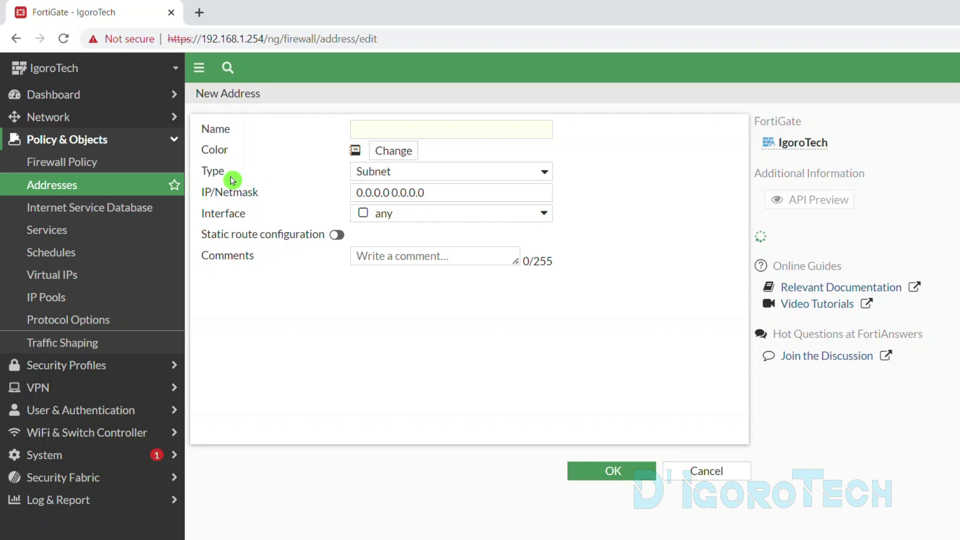
left_click(377, 176)
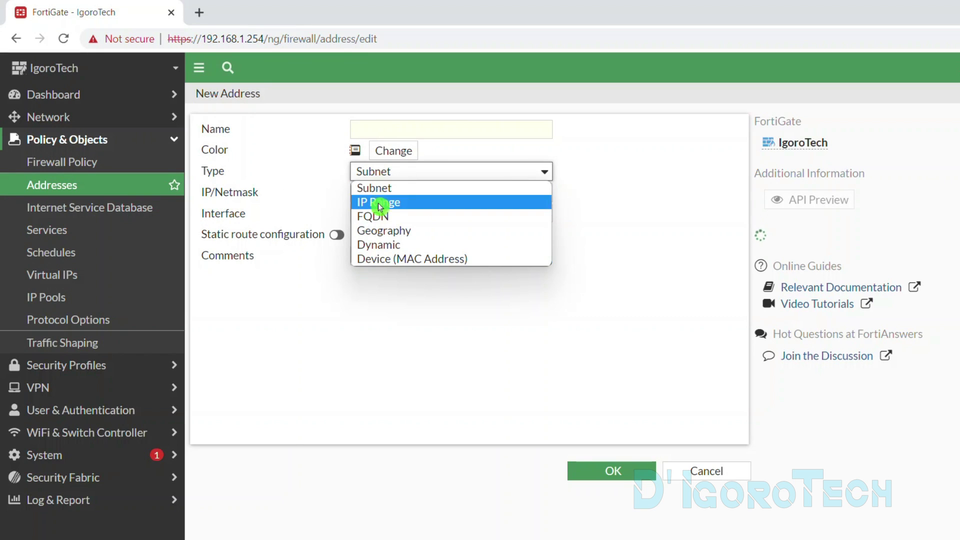
left_click(386, 245)
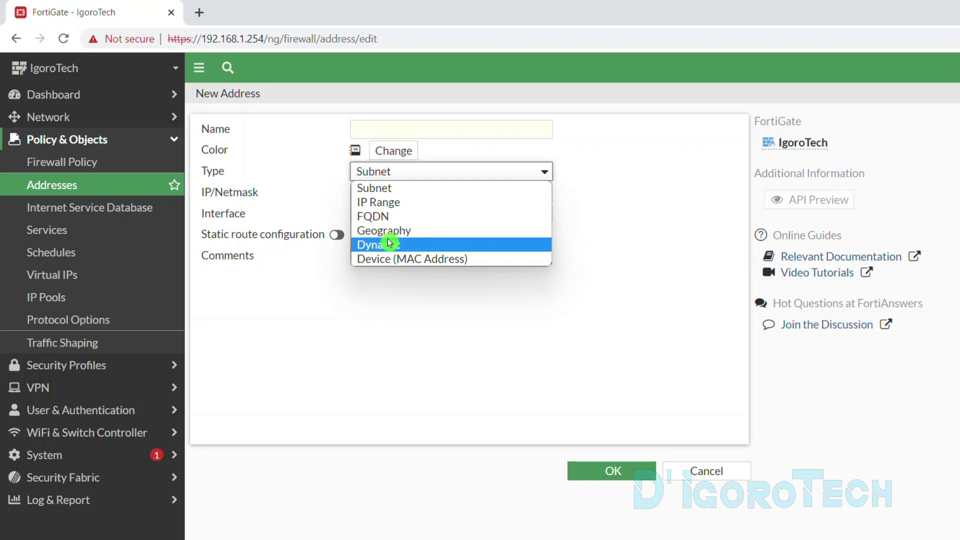
left_click(381, 192)
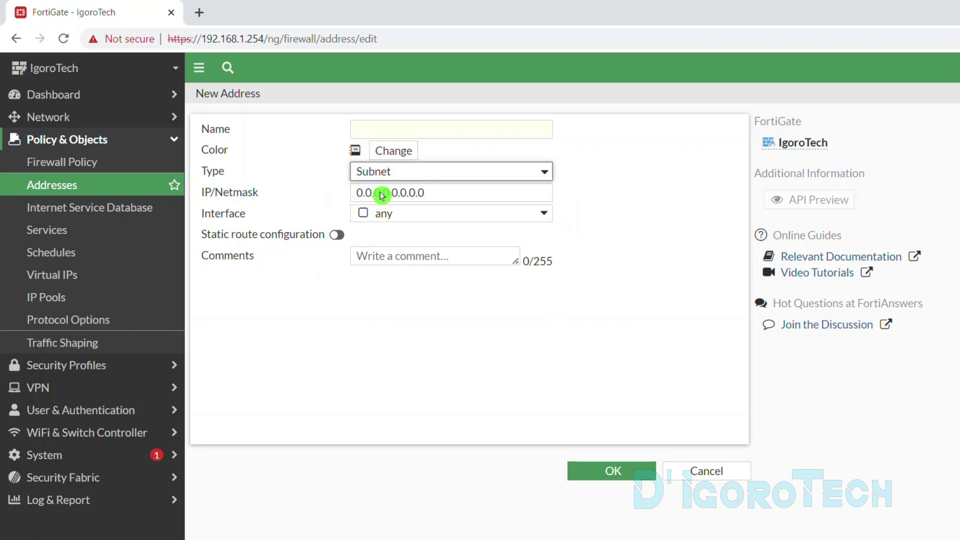
Step: Switch to Command Prompt and run ipconfig to display the computer's network adapter settings
left_click(572, 506)
left_click(470, 403)
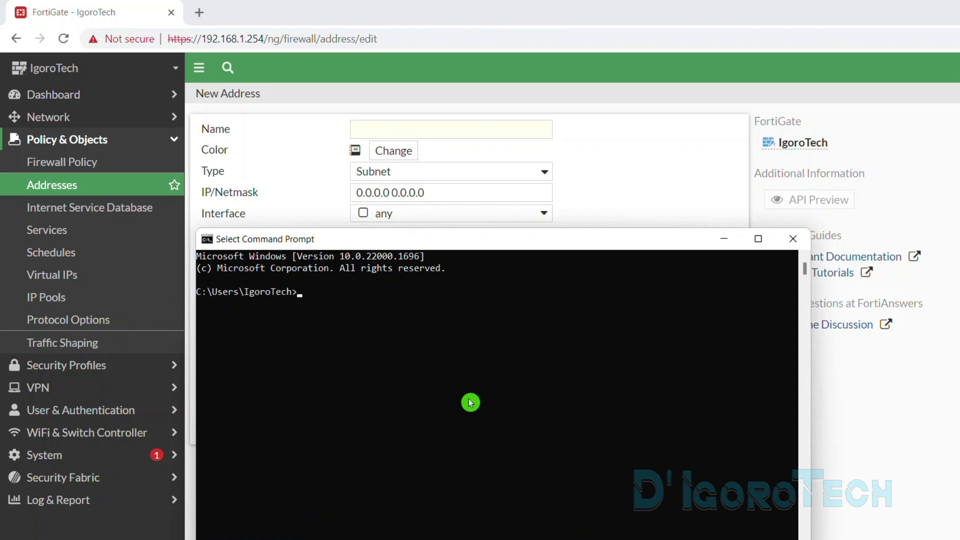
key("Escape")
type("ipconfig")
key("Return")
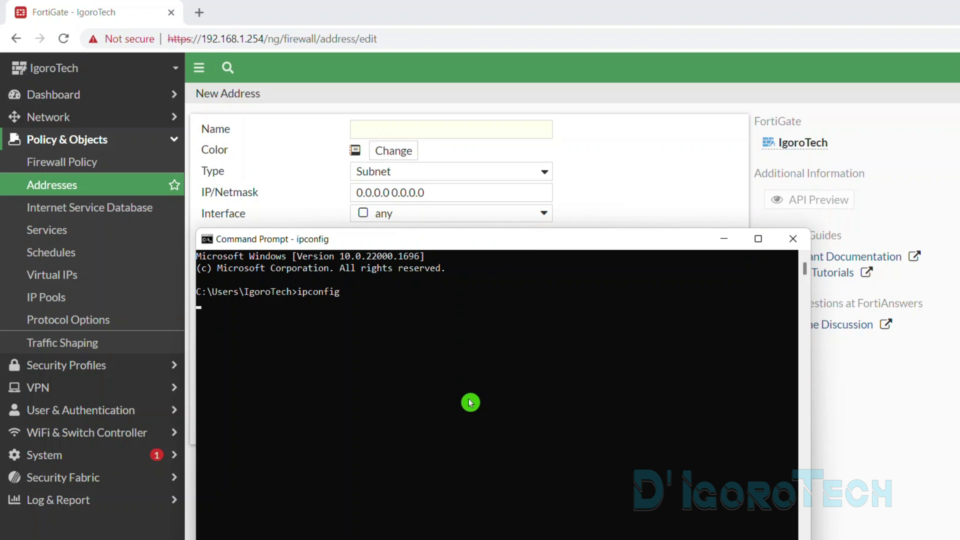
scroll(470, 402, "up", 7)
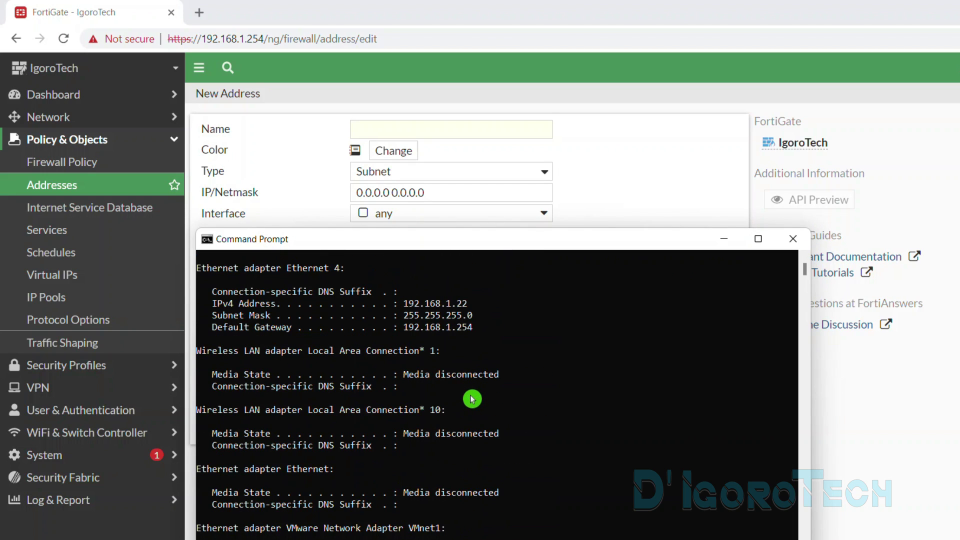
Step: Check the IPv4 address and default gateway of Ethernet adapter Ethernet 4, and copy its IPv4 address
left_click(406, 304)
left_click_drag(405, 306, 467, 309)
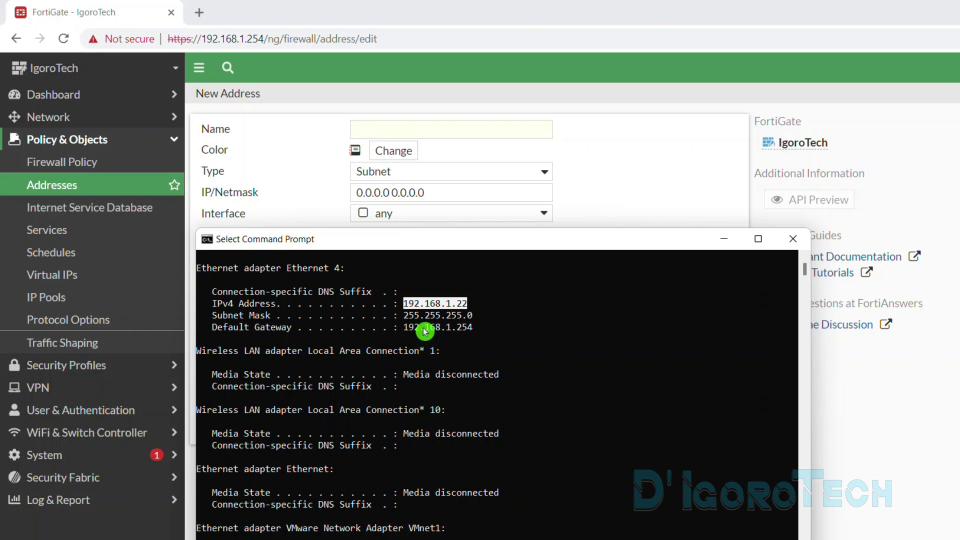
left_click_drag(404, 329, 472, 330)
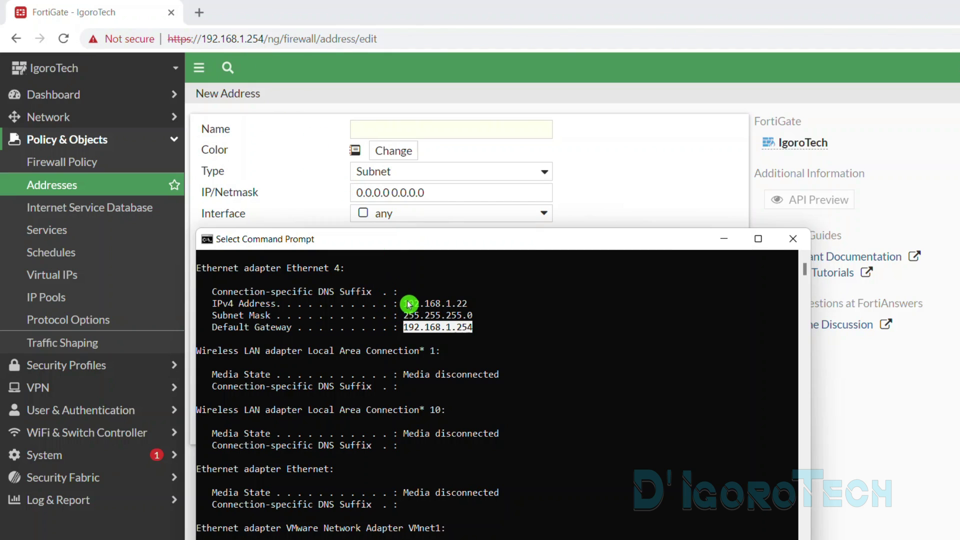
left_click_drag(406, 305, 464, 310)
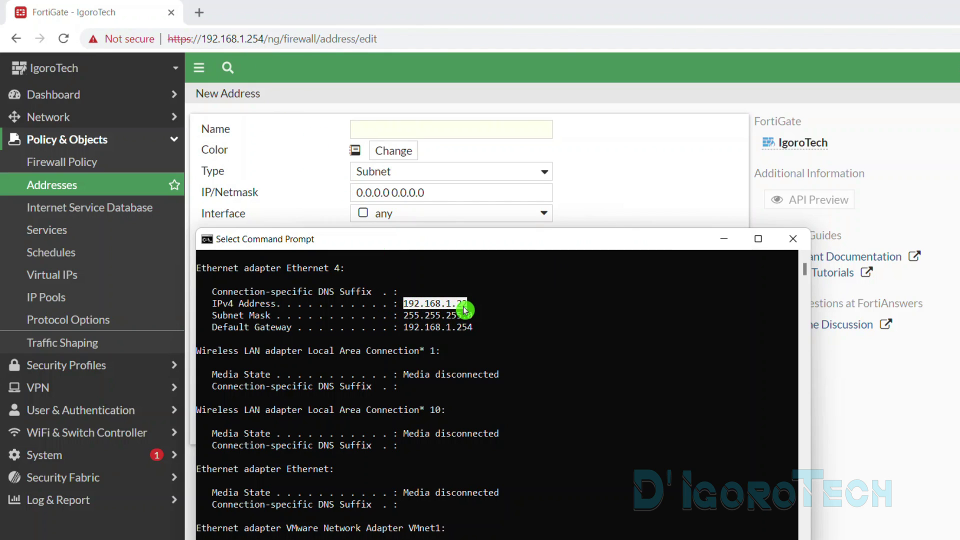
key("ctrl+c")
Step: In the FortiGate new address form, enter the user's first name as the address name and set its colour to blue
left_click(411, 133)
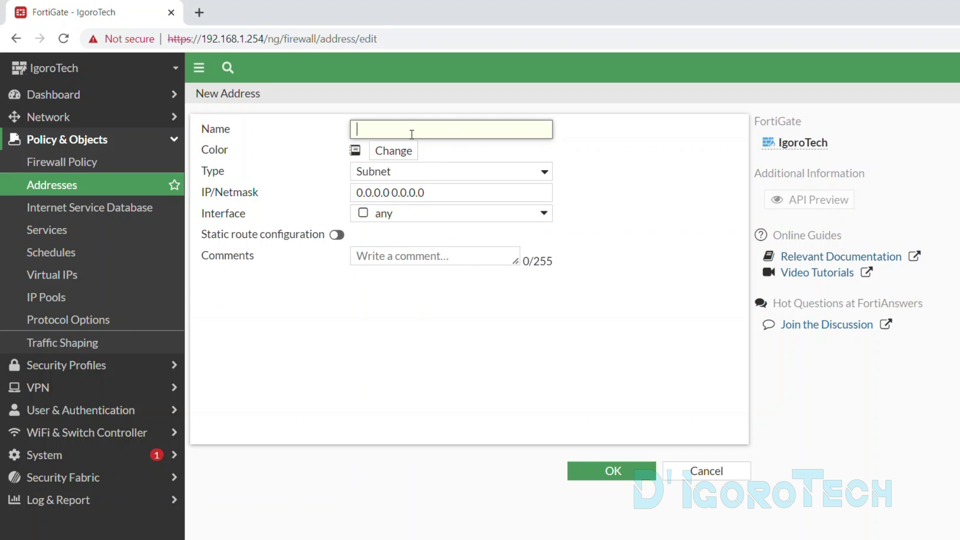
type("Zack")
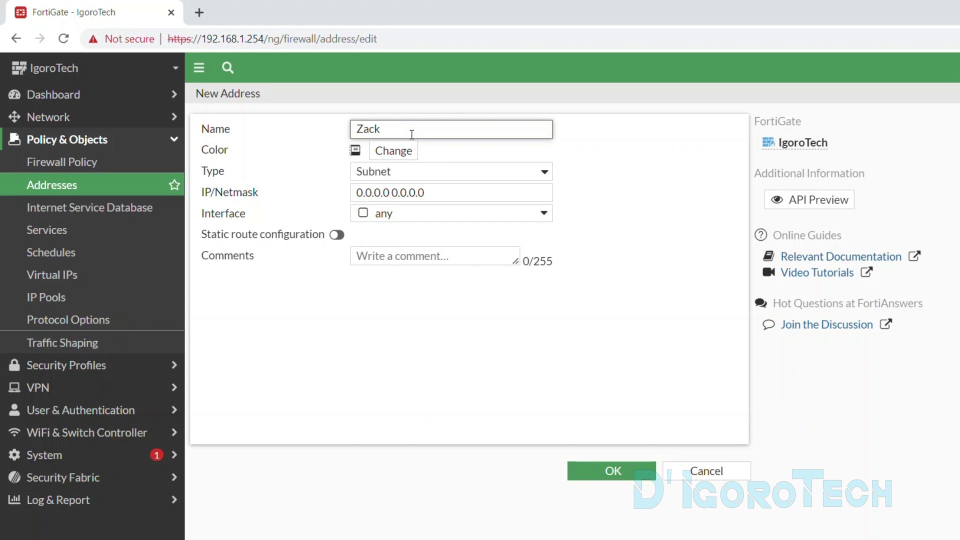
left_click(395, 151)
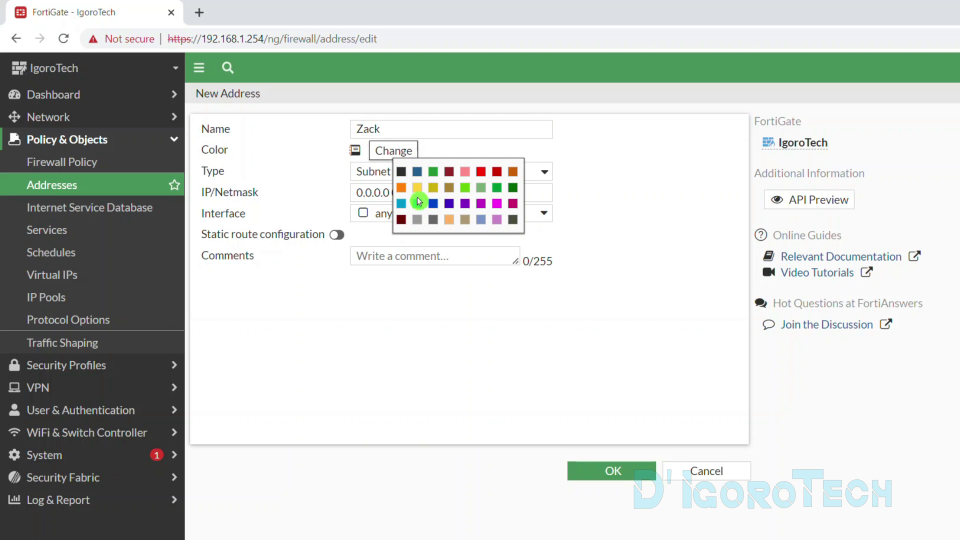
left_click(417, 176)
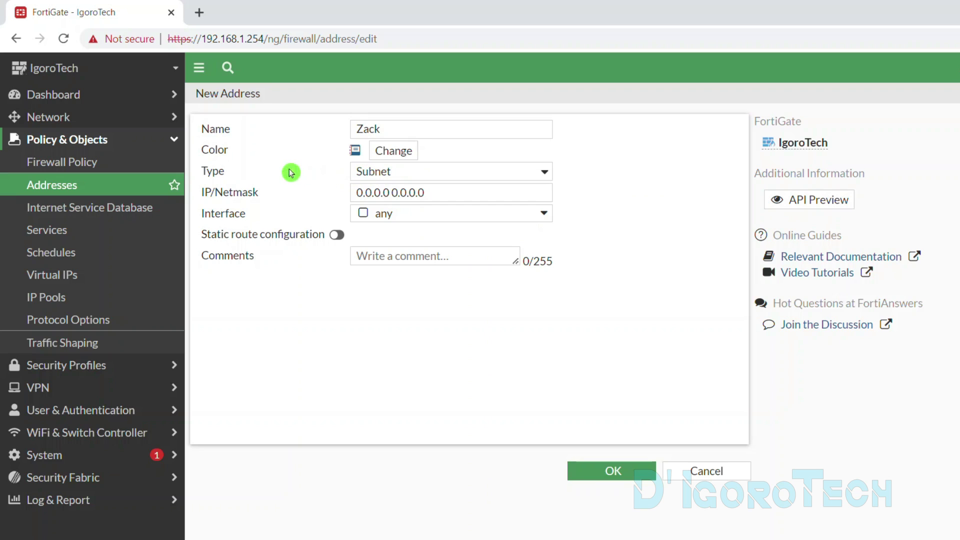
Step: Keep the address type as Subnet and set the IP/Netmask to 192.168.1.22/32
left_click(372, 173)
left_click(375, 189)
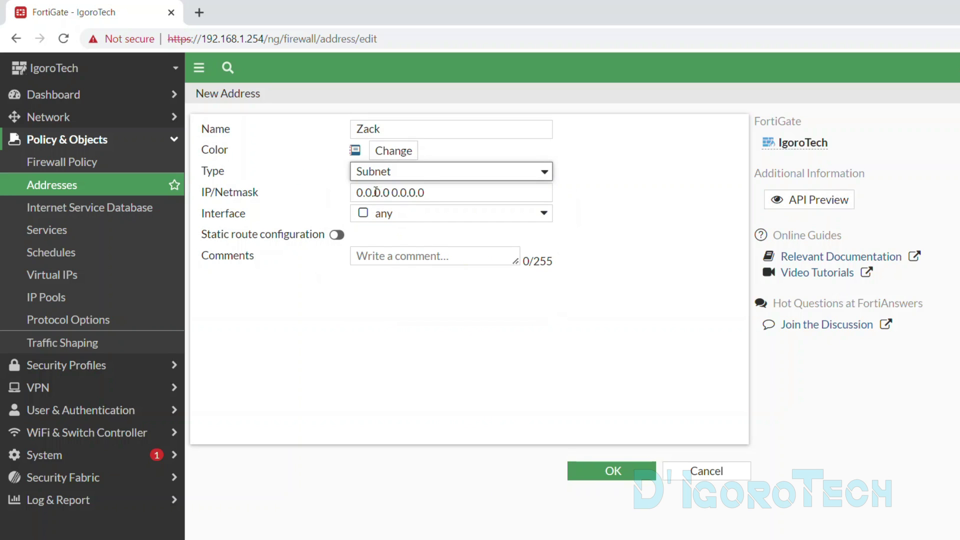
key("Tab")
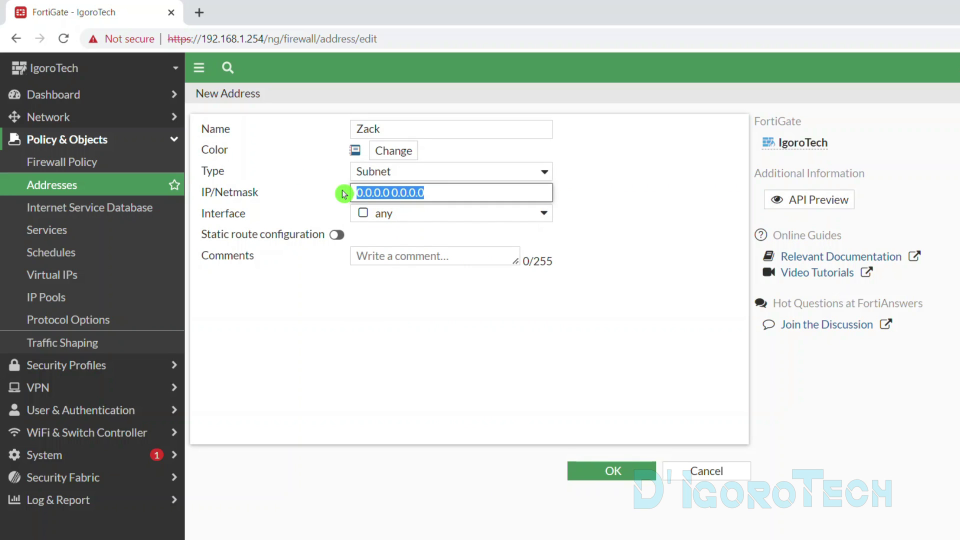
type("192.168.1.22/32")
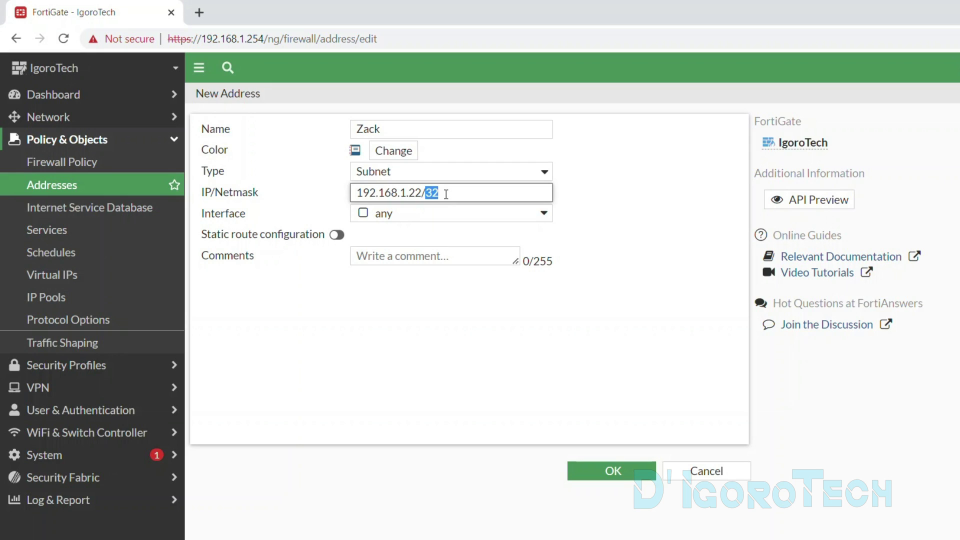
Step: Review the interface choices, keep the interface as any, and enable static route configuration for the address
left_click(395, 215)
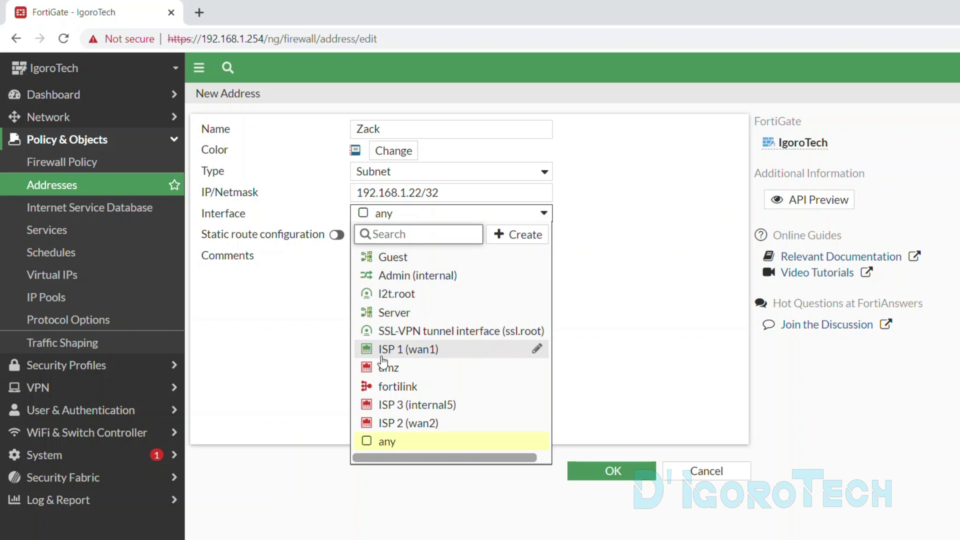
left_click(340, 293)
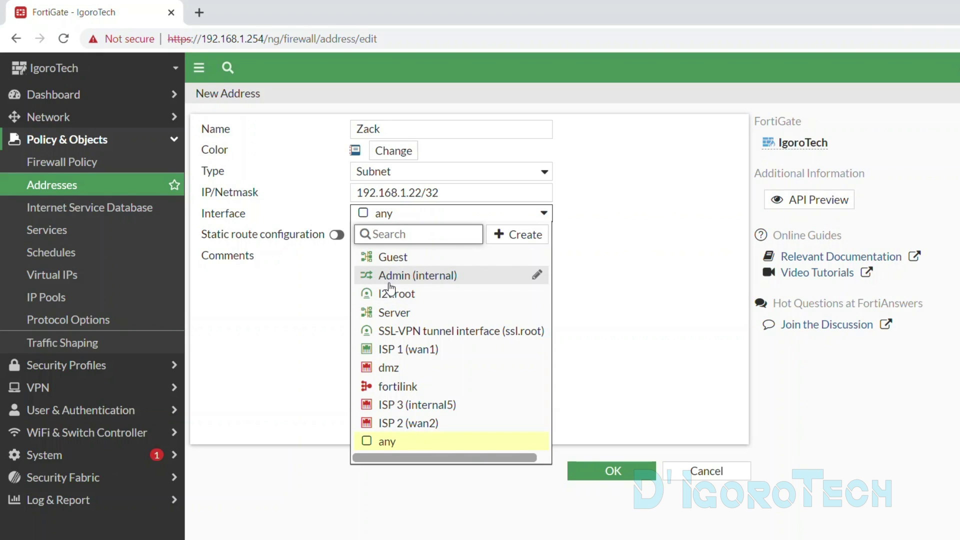
left_click(302, 301)
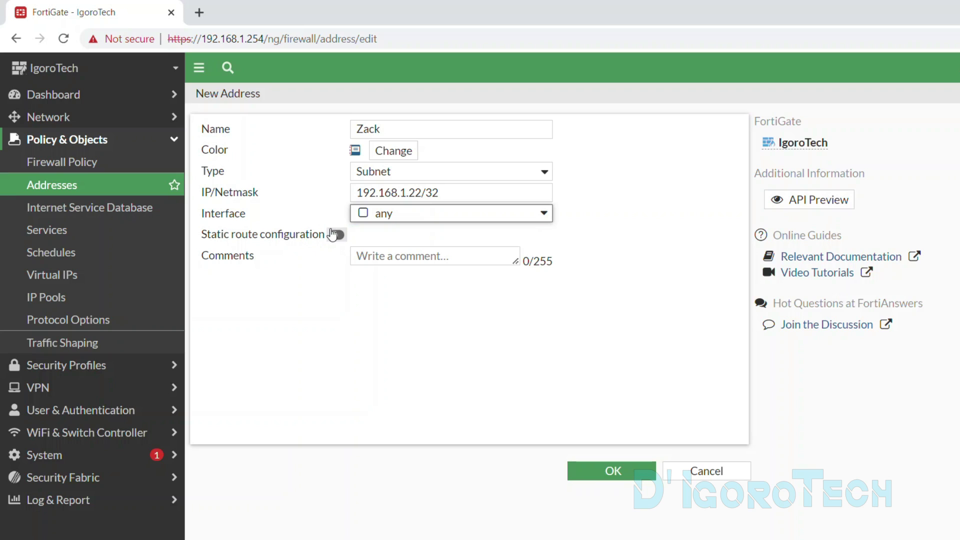
left_click(337, 235)
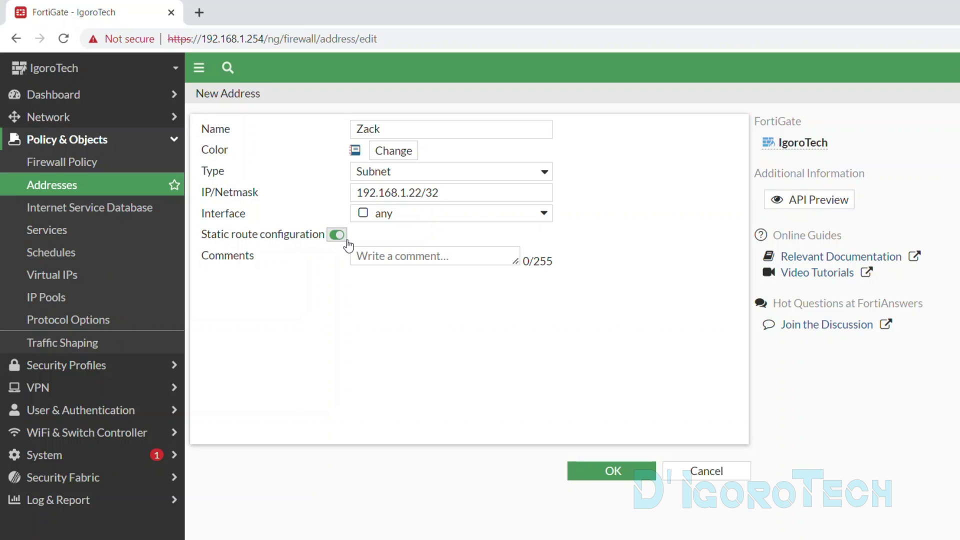
Step: Add a comment to the address consisting of "Admin" followed by the user's first name
left_click(372, 258)
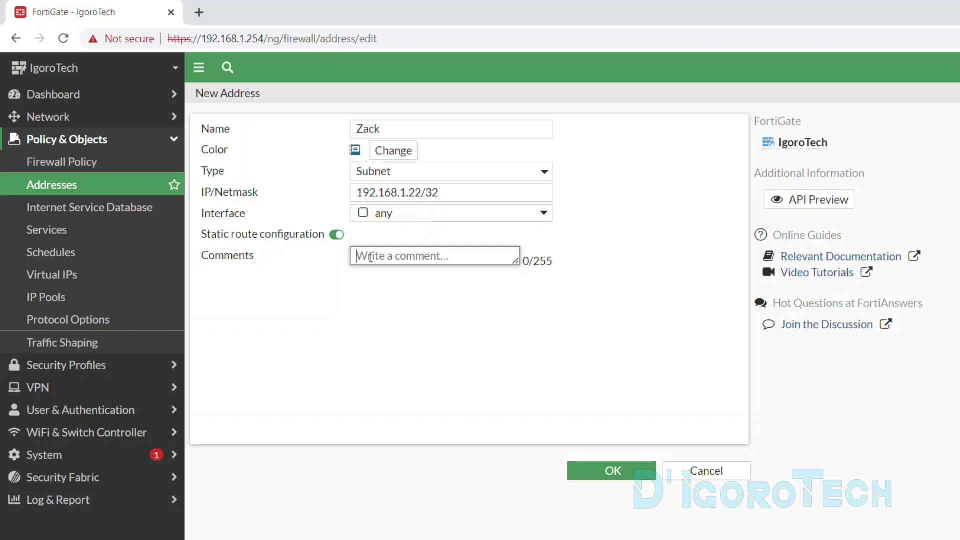
type("Admin ")
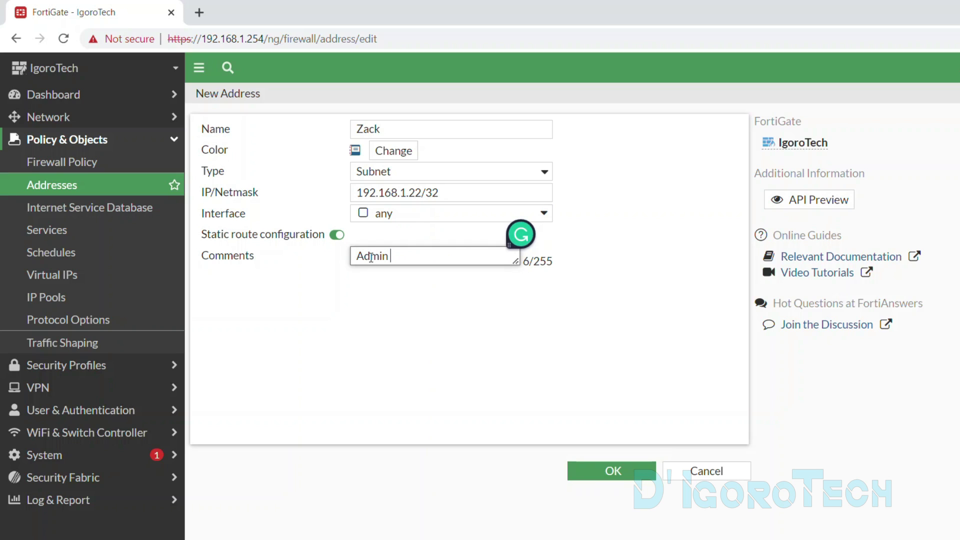
type("Zack")
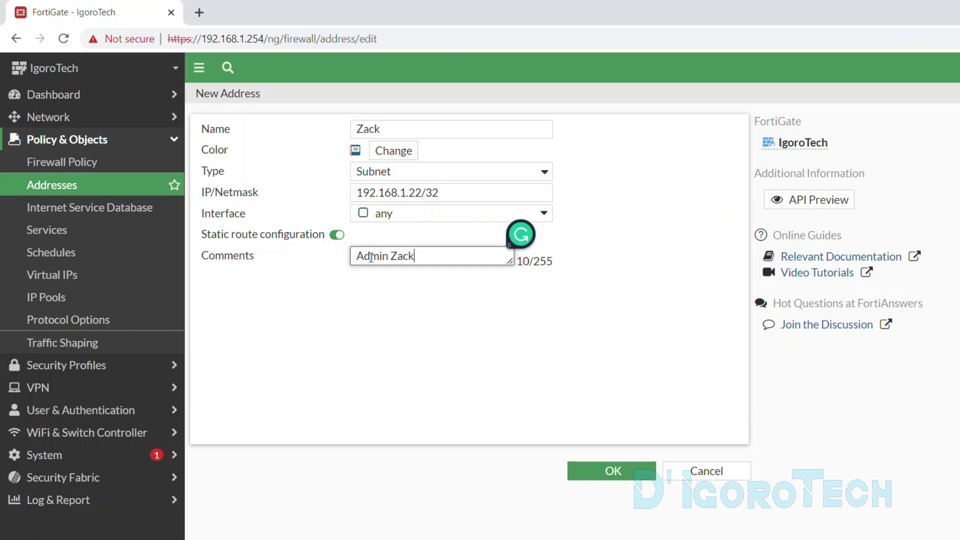
left_click(386, 272)
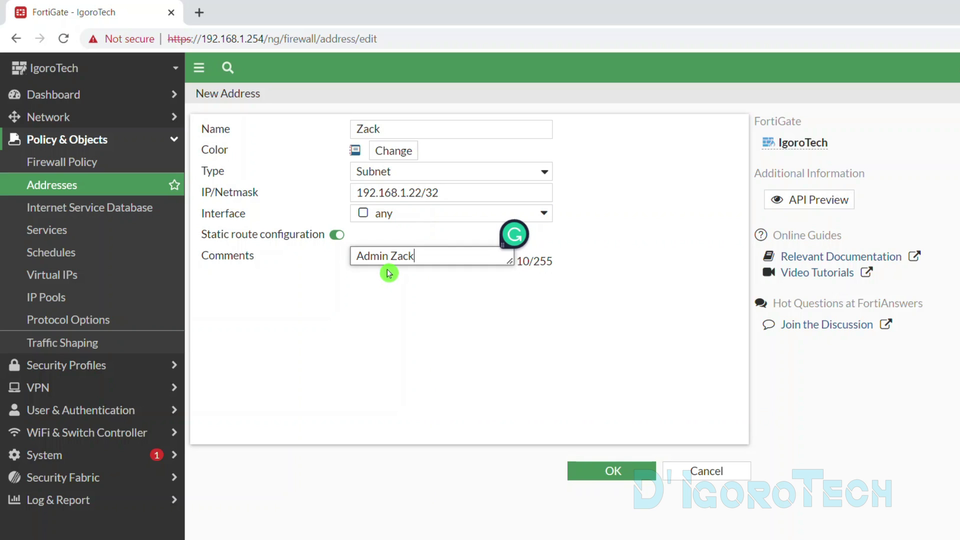
Step: Save the new admin computer address and reopen it for editing from the address list
left_click(604, 481)
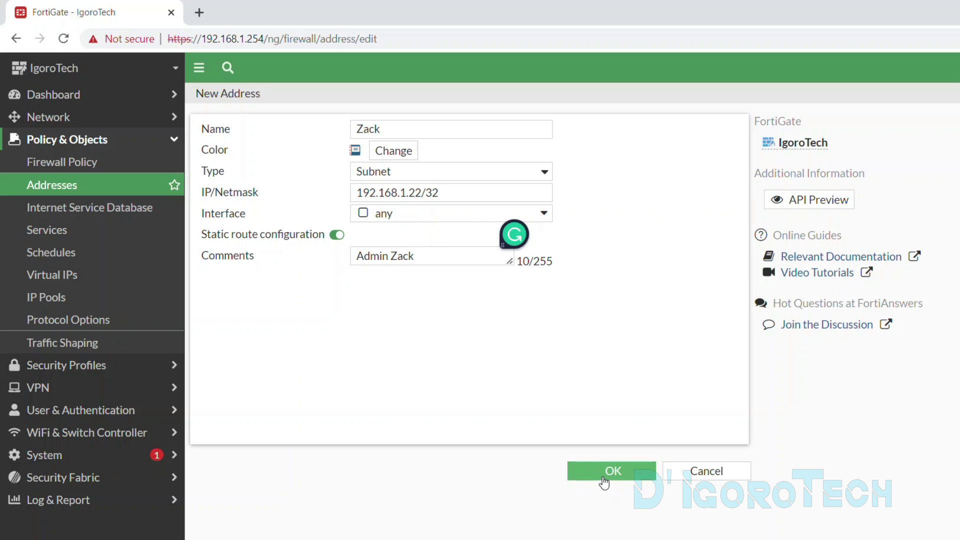
left_click(603, 481)
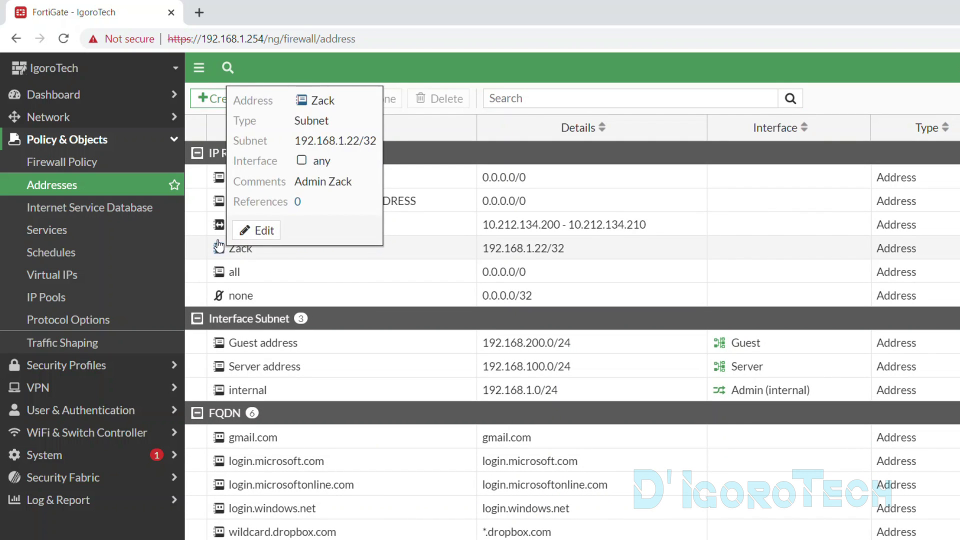
left_click(244, 257)
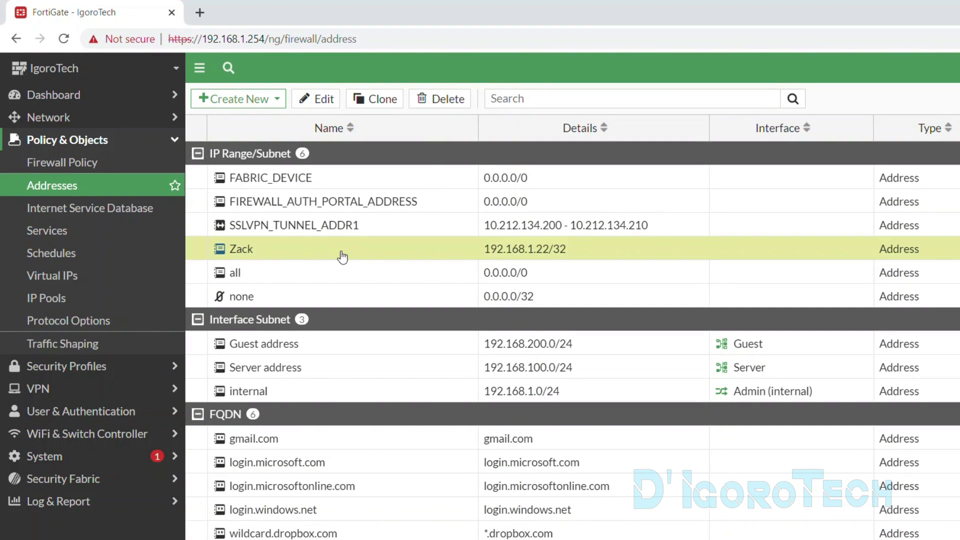
double_click(342, 257)
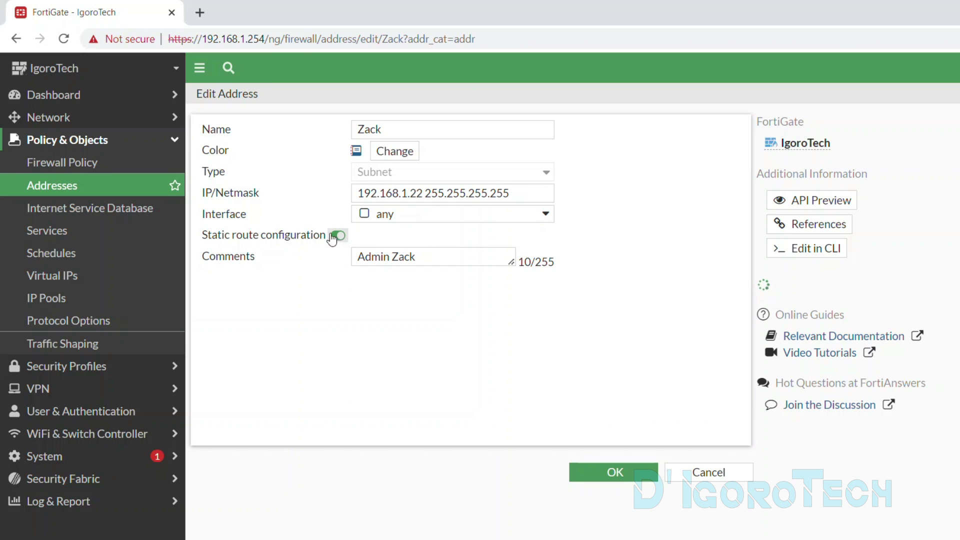
Step: Open the Static Routes page in a separate browser tab and start a new static route
left_click(115, 122)
right_click(56, 250)
left_click(110, 262)
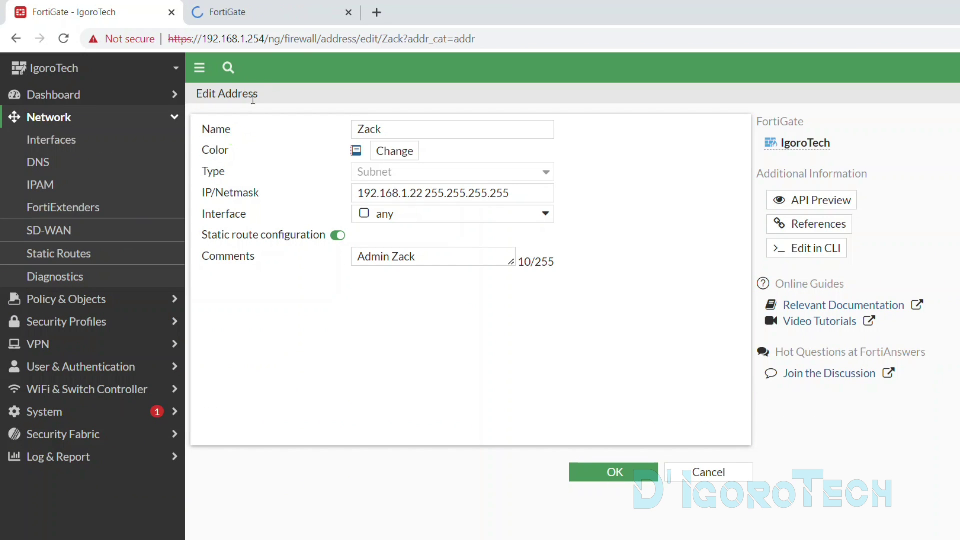
left_click(270, 11)
left_click(238, 100)
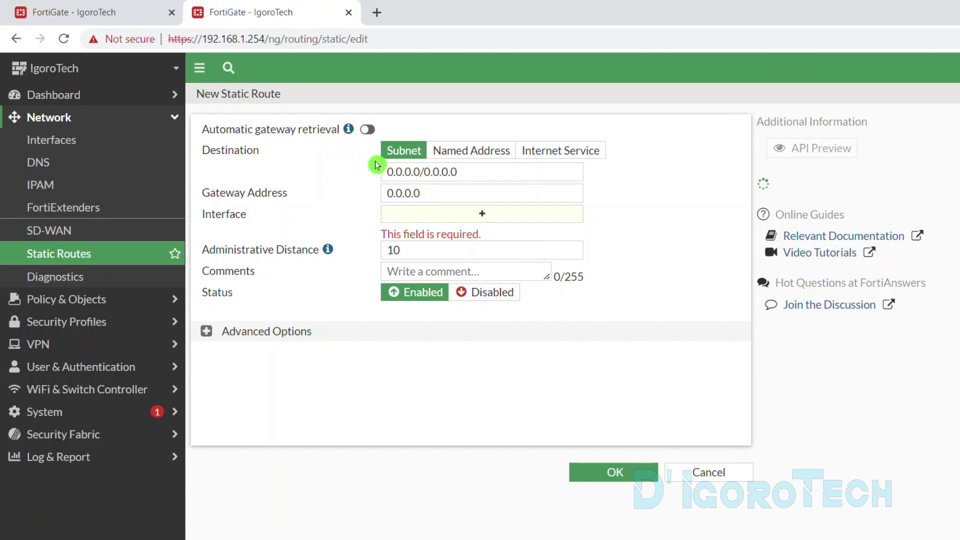
Step: Try the admin computer's named address as the static route destination, inspect its details, and discard the unsaved route
left_click(457, 151)
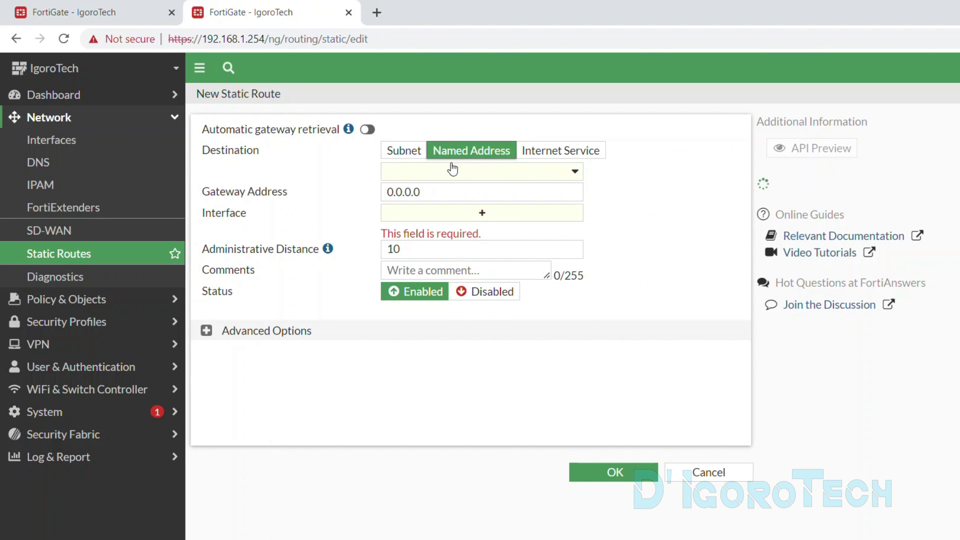
left_click(444, 178)
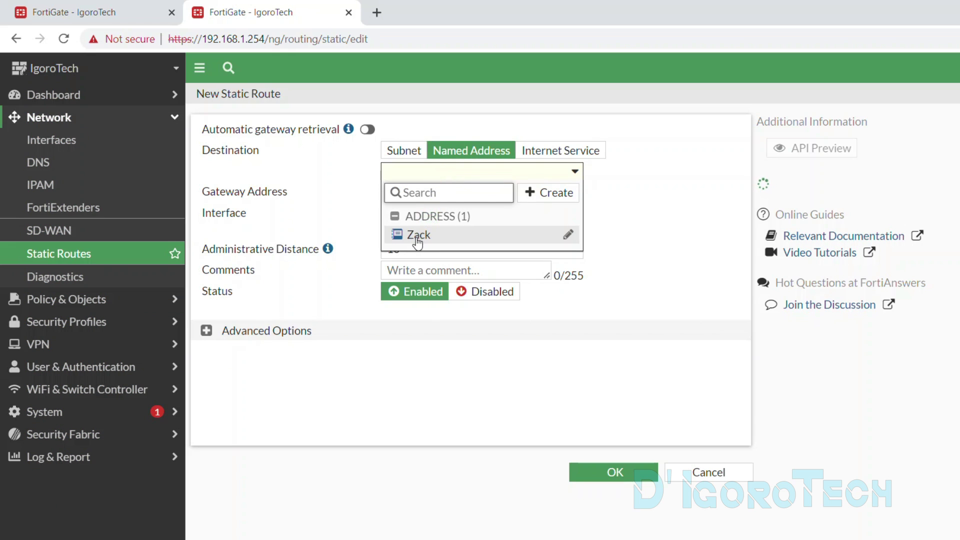
mouse_move(417, 242)
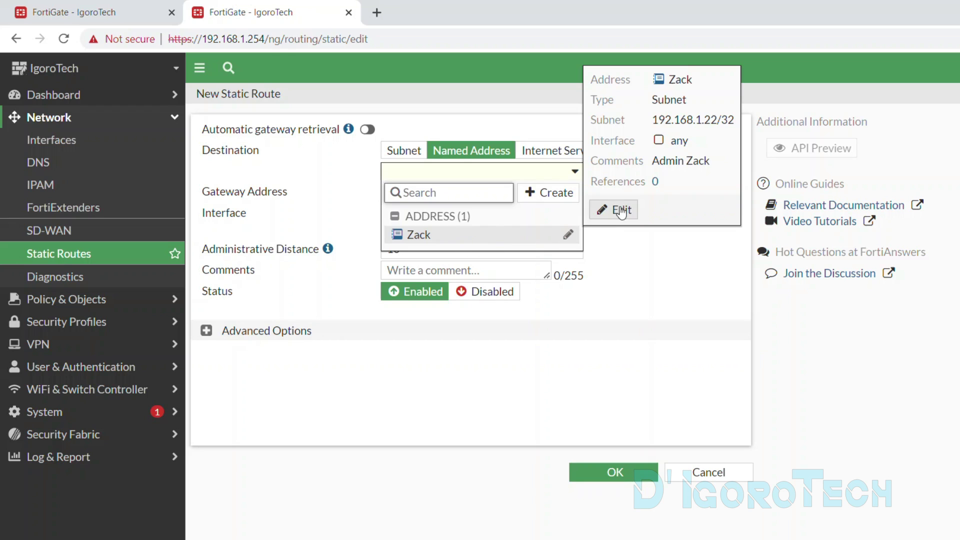
double_click(673, 82)
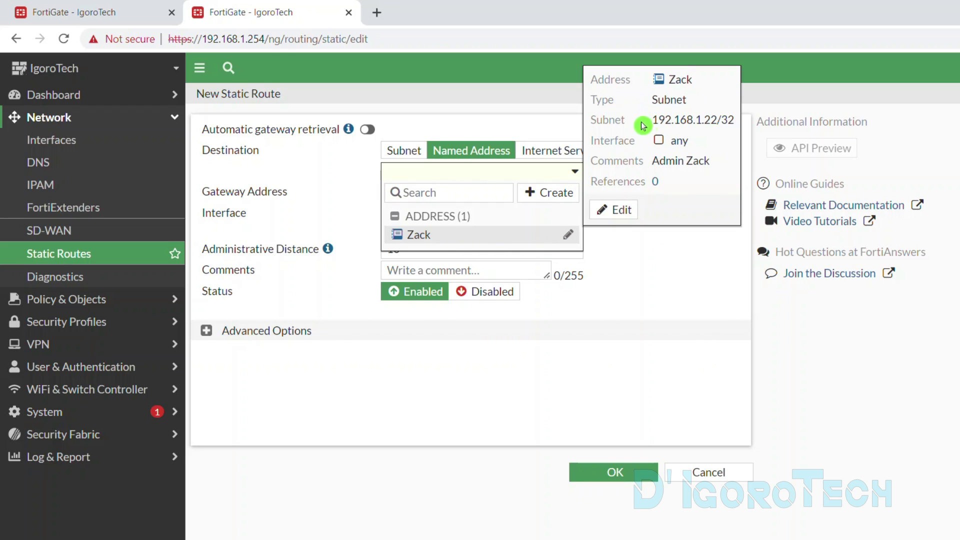
left_click_drag(644, 121, 736, 121)
triple_click(707, 161)
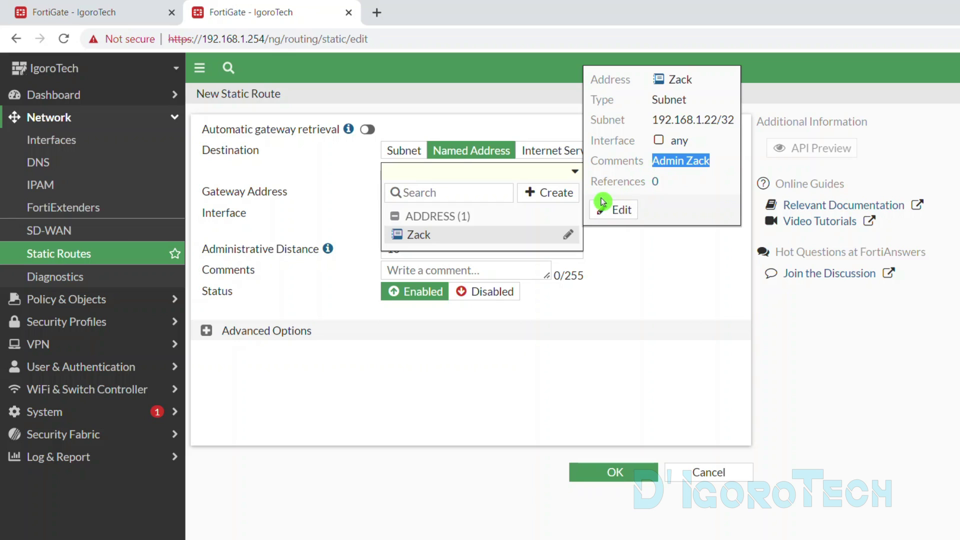
left_click(474, 229)
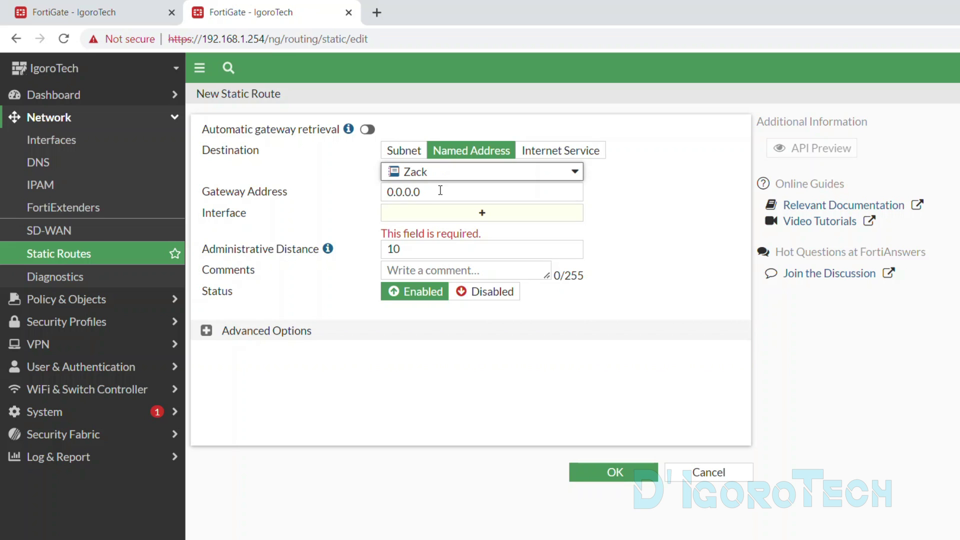
key("ctrl+w")
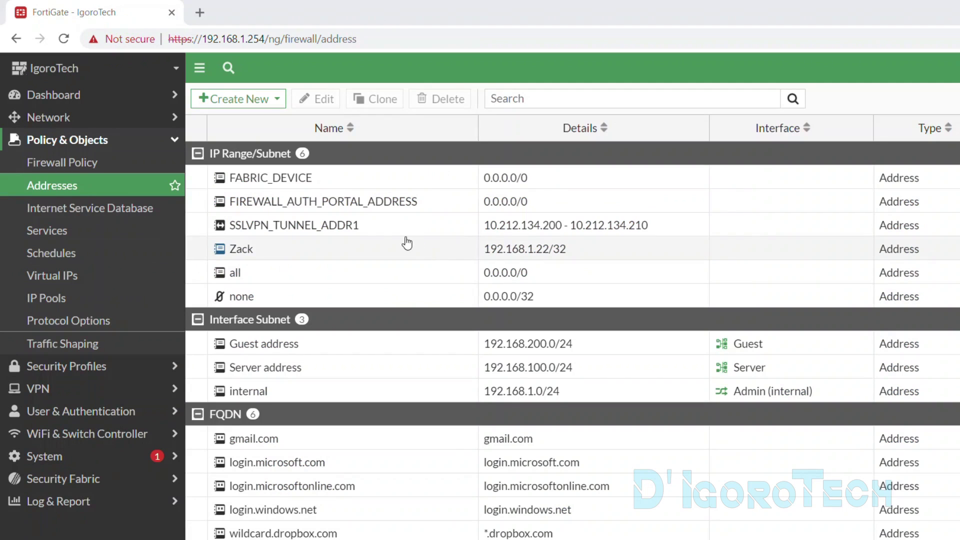
Step: Create a new firewall address named Office Admin and set its colour to green
left_click(239, 110)
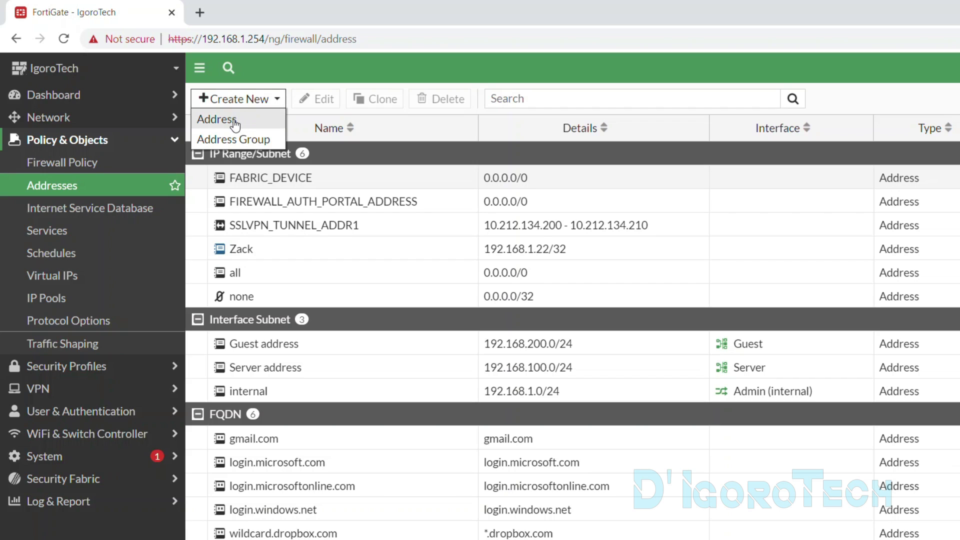
left_click(233, 122)
type("Office Admin")
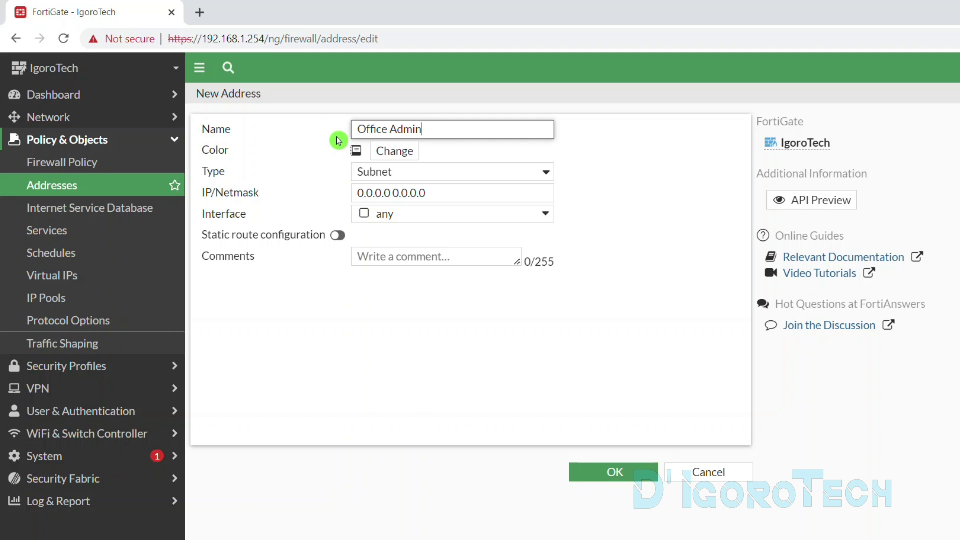
left_click(389, 152)
left_click(432, 179)
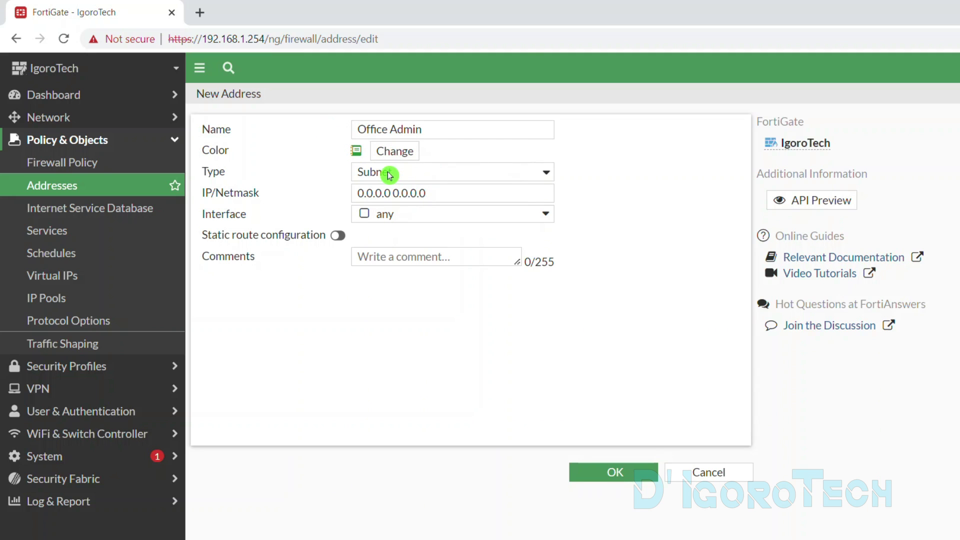
Step: Compare the fields offered by the IP Range and Subnet types for the Office Admin address
left_click(375, 175)
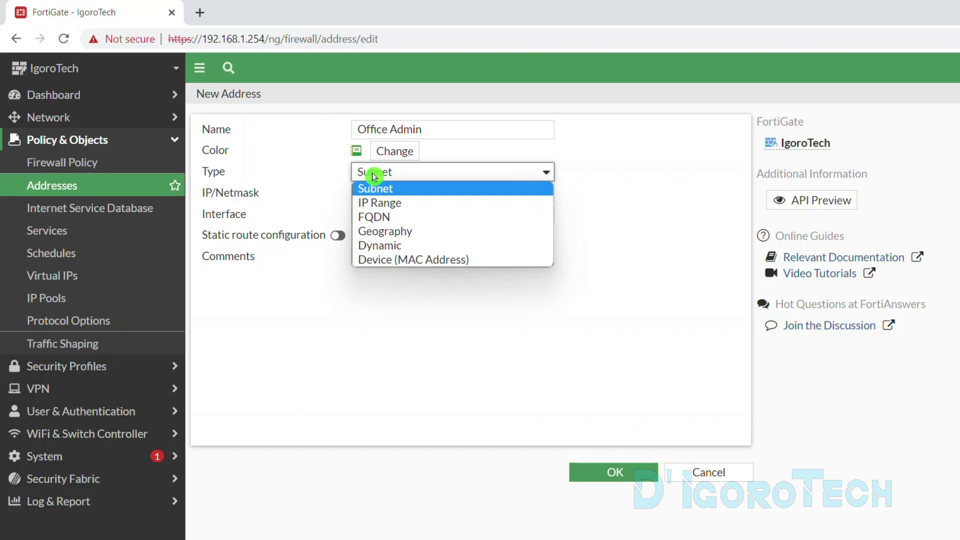
left_click(379, 203)
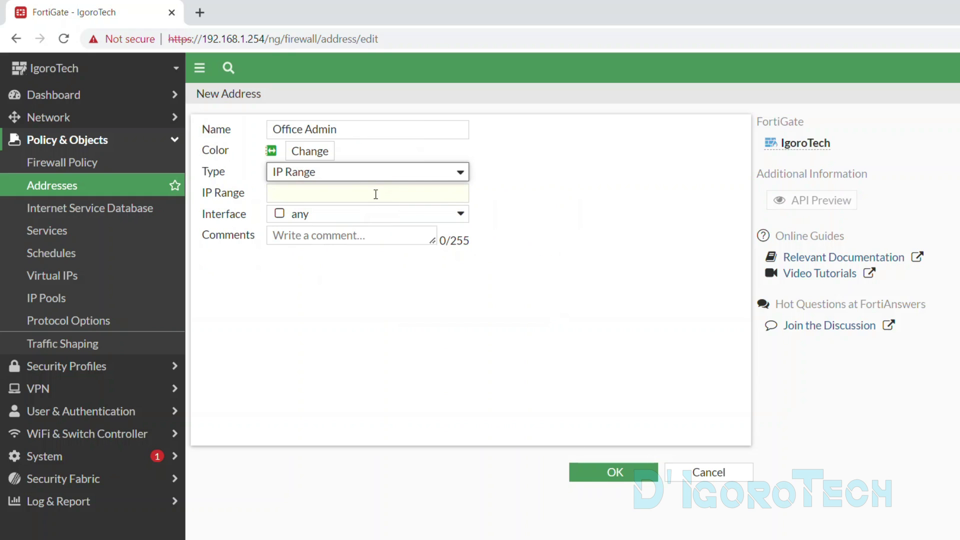
left_click(283, 172)
left_click(285, 185)
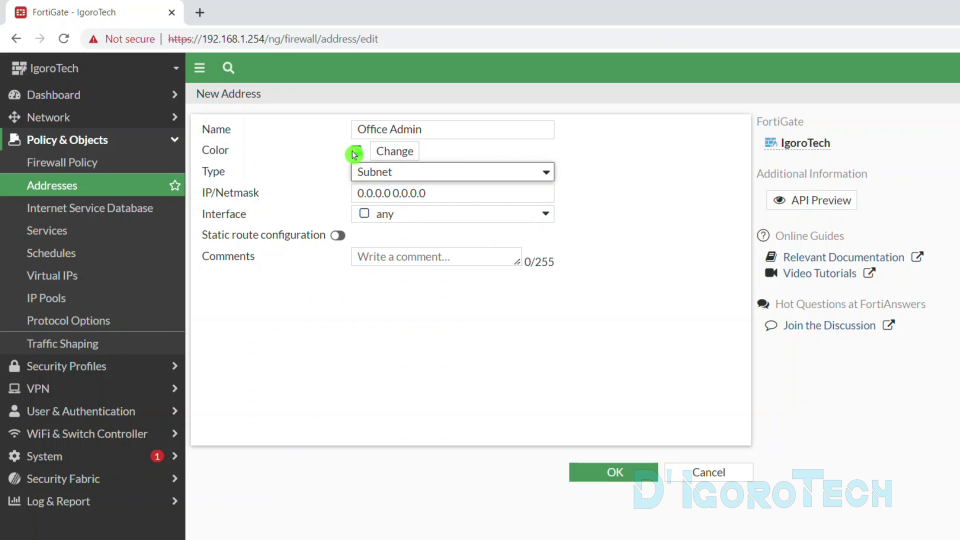
Step: Set the Office Admin address type to IP Range with the range 192.168.1.1-192.168.1.20
left_click(372, 173)
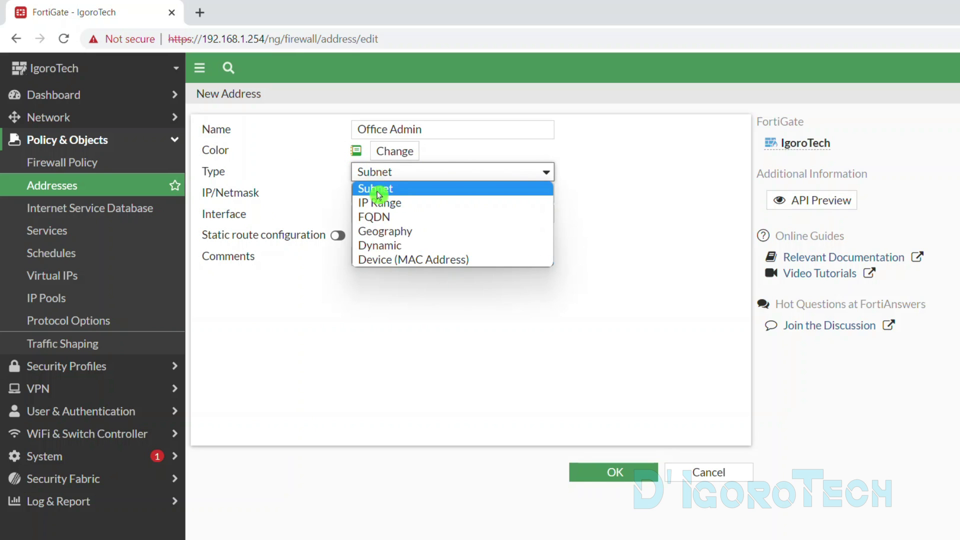
left_click(377, 200)
left_click(275, 193)
type("1")
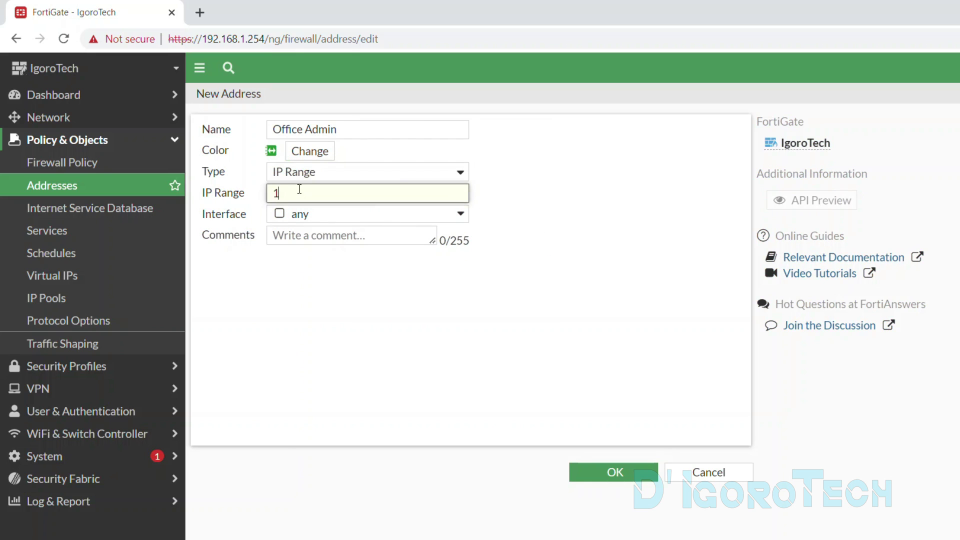
type("92.168.1.1-192.168.1.20")
Step: Keep the Office Admin address's interface as any, save it without a comment, and check it in the address list
left_click(326, 214)
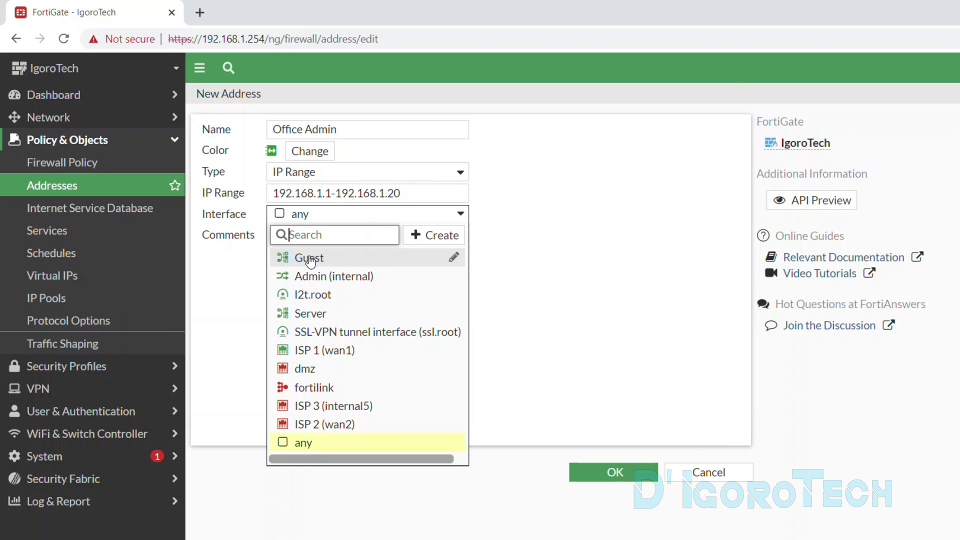
mouse_move(315, 279)
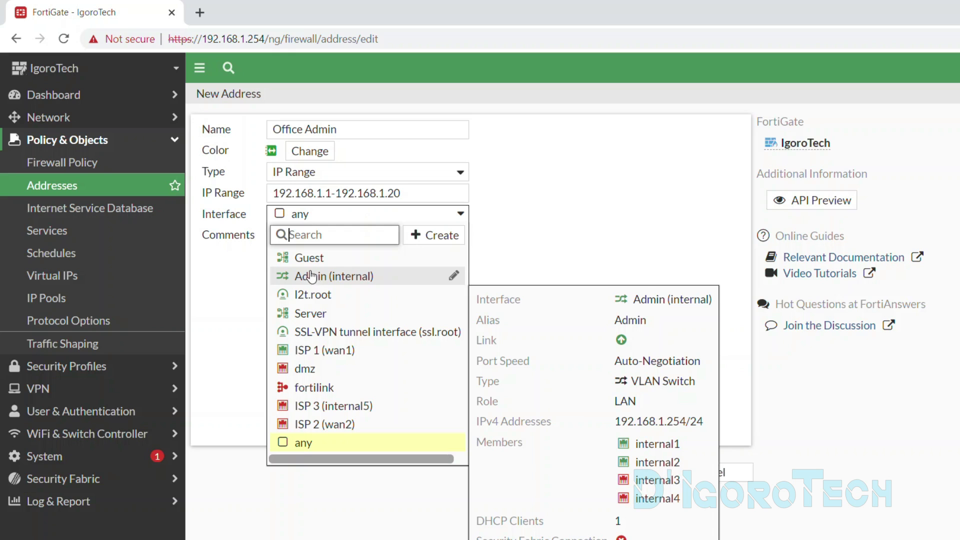
left_click(300, 218)
left_click(241, 234)
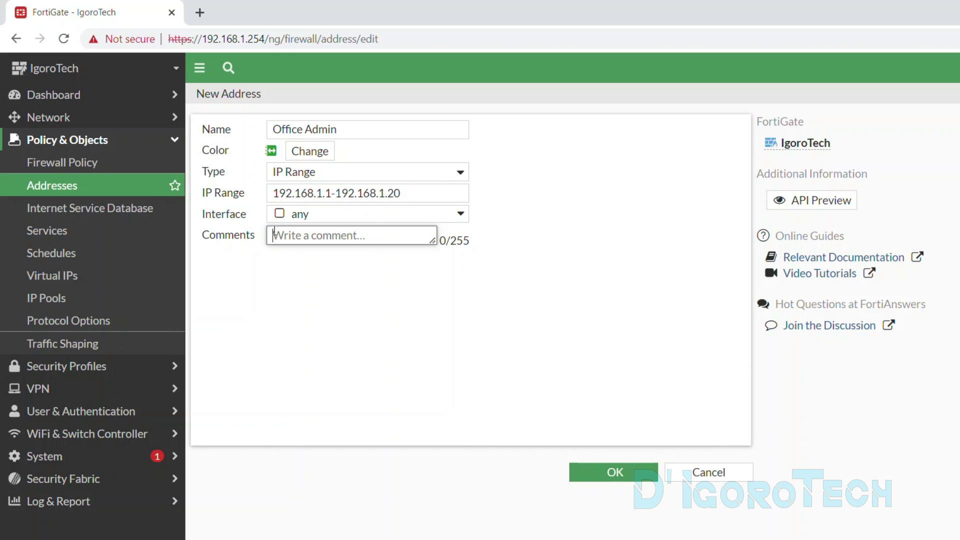
left_click(614, 471)
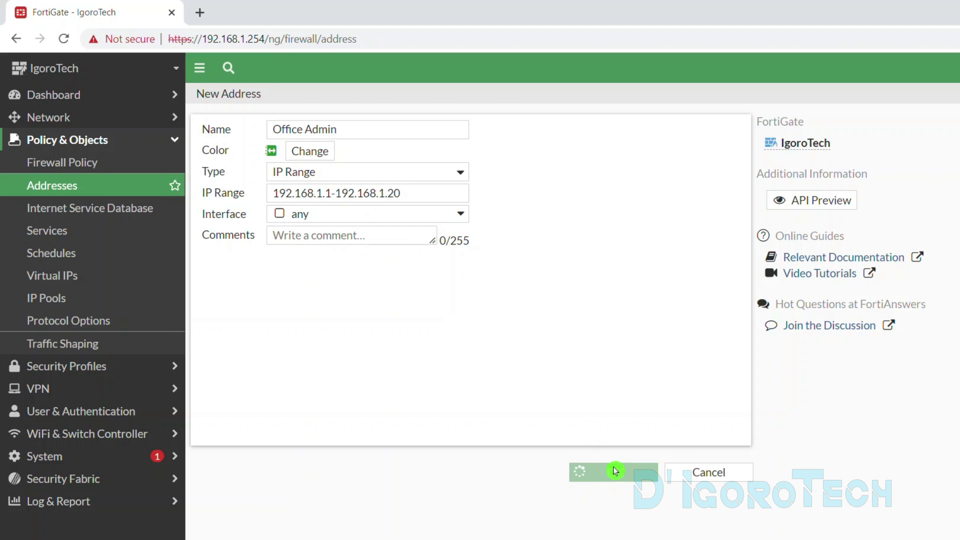
left_click(273, 229)
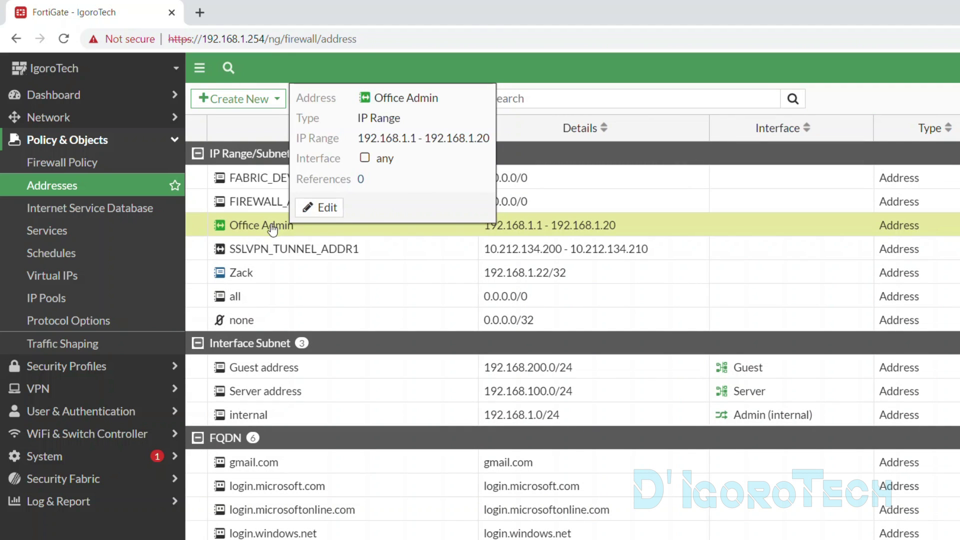
left_click(263, 270)
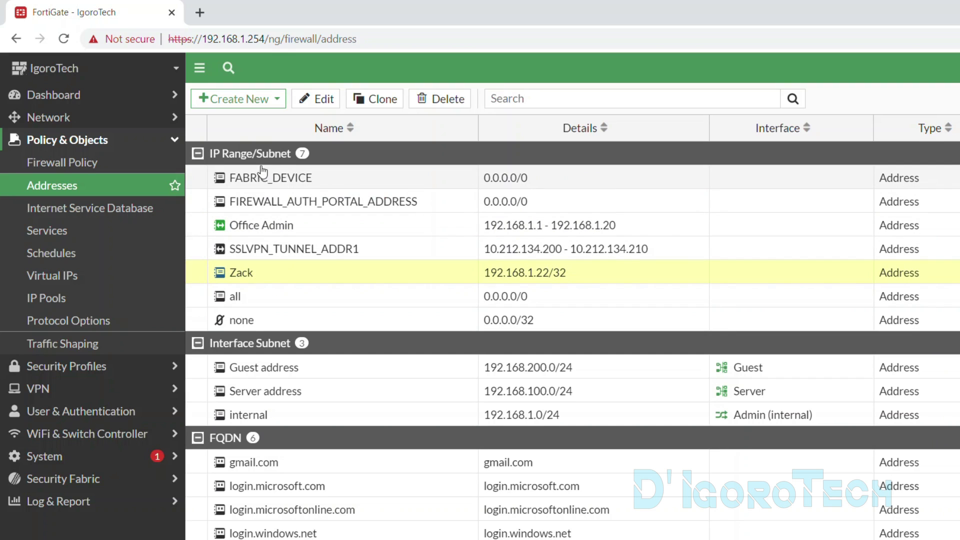
Step: Create another firewall address named Youtube and set its colour to bright green
left_click(236, 105)
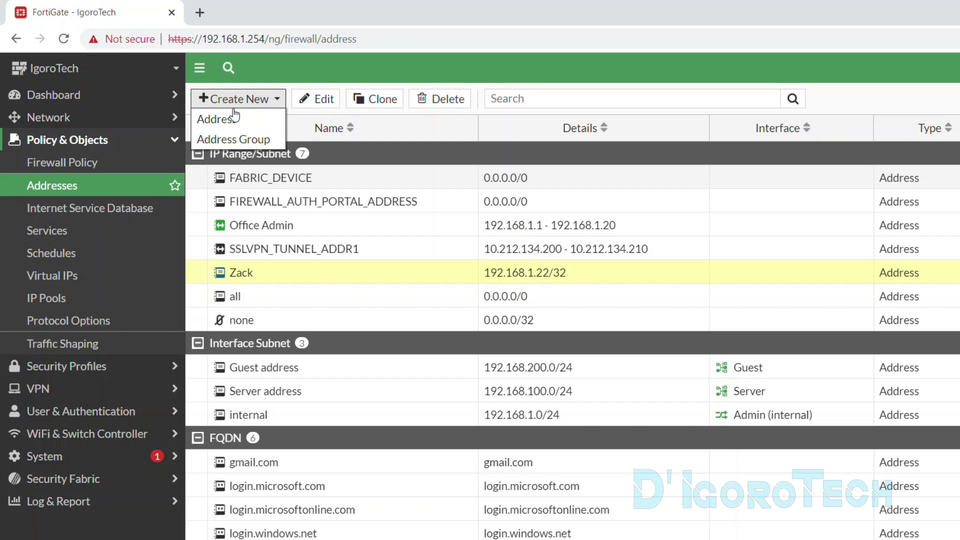
left_click(232, 122)
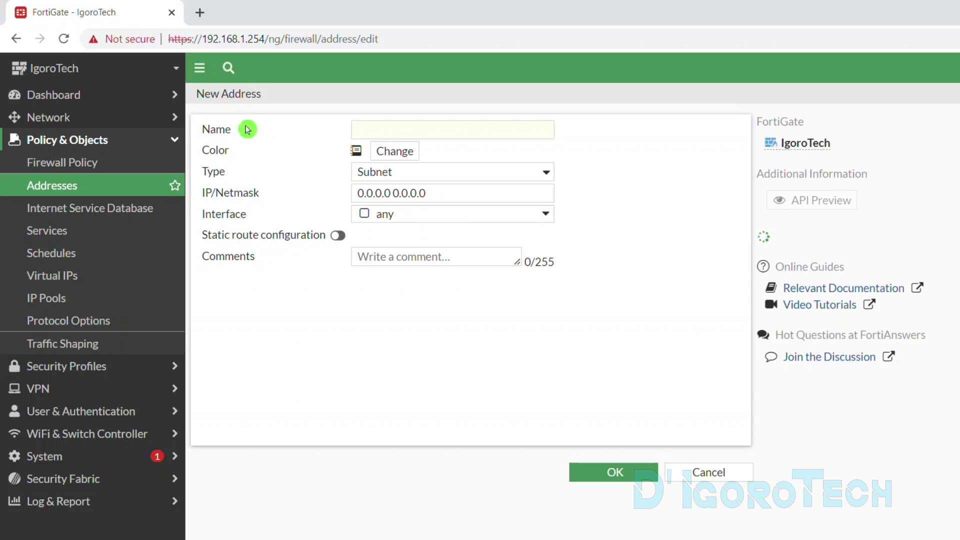
left_click(360, 130)
type("Youtube")
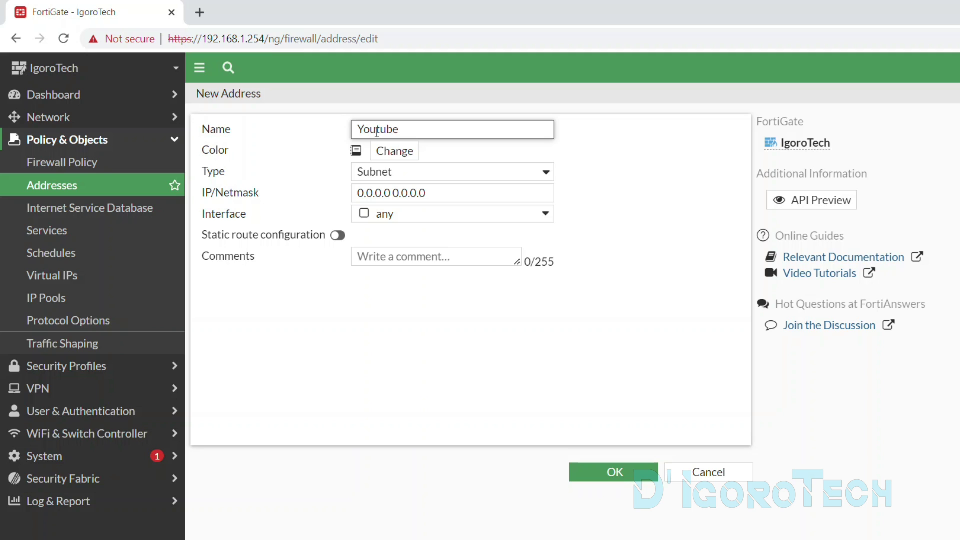
left_click(384, 157)
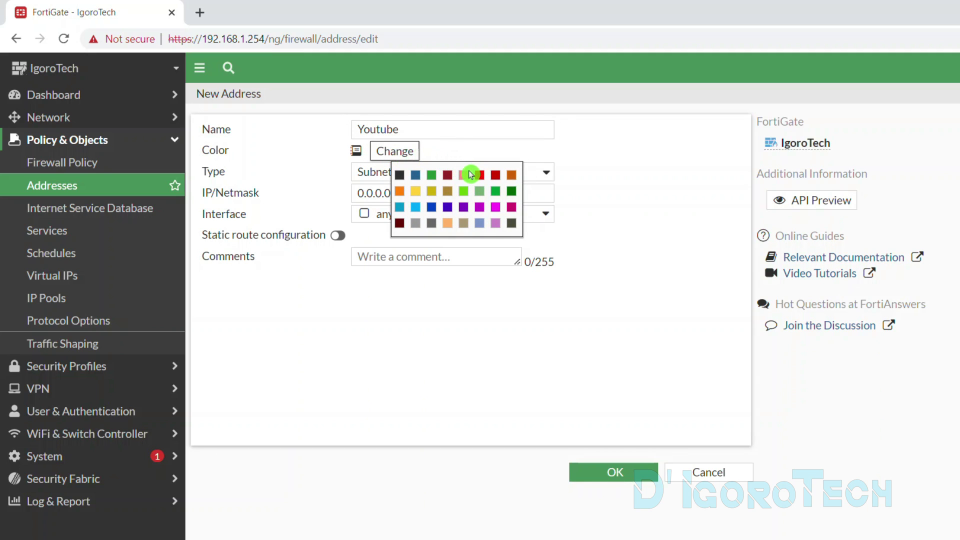
left_click(464, 183)
Step: Set the Youtube address type to FQDN with youtube.com and save the address
left_click(392, 172)
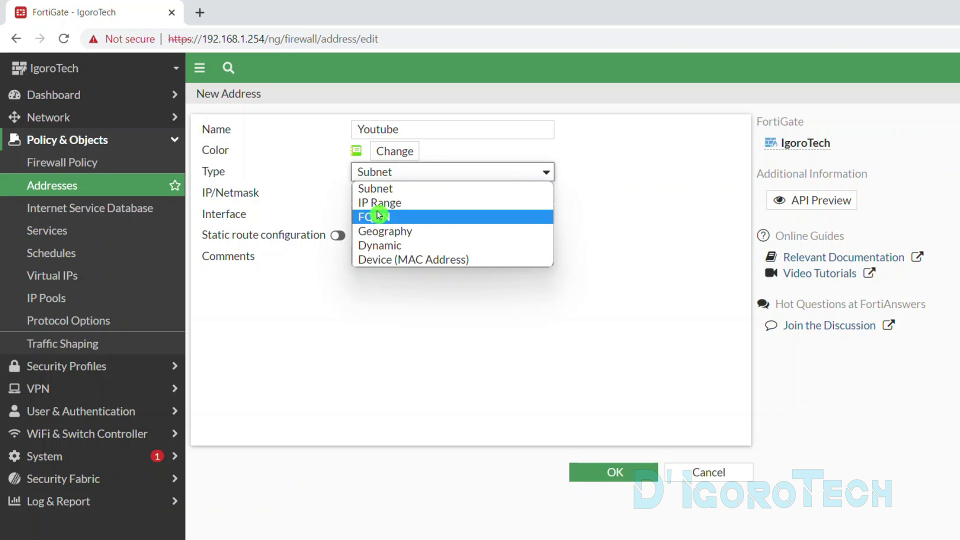
left_click(378, 216)
left_click(384, 195)
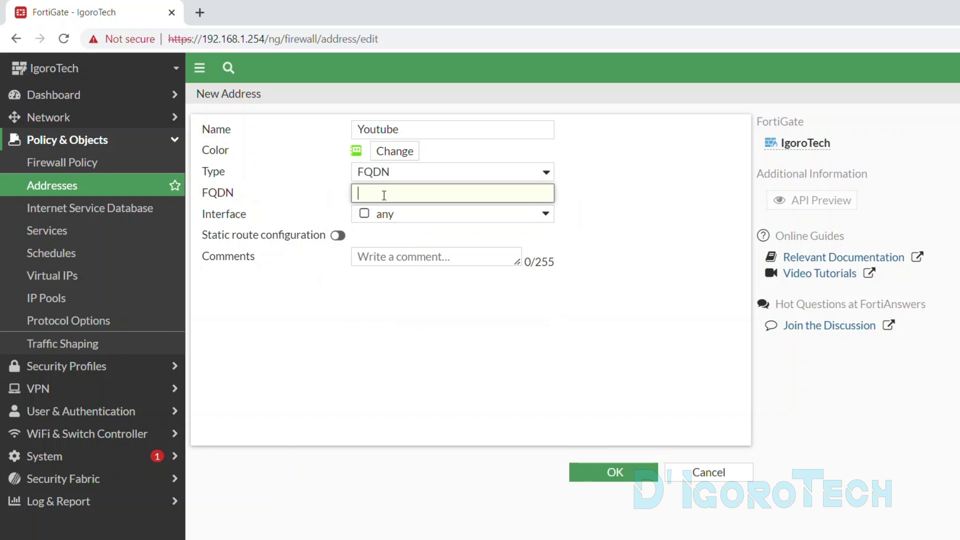
type("youtube.com")
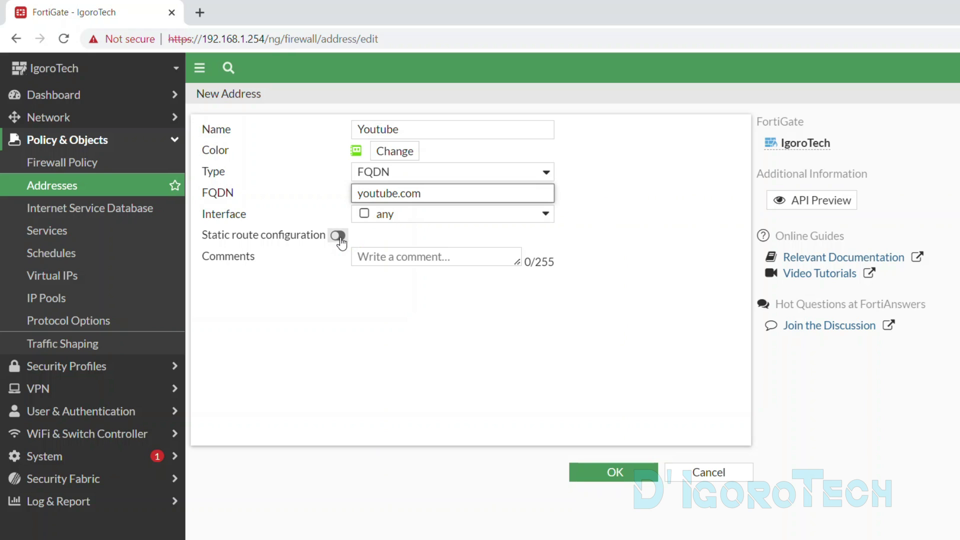
left_click(366, 249)
left_click(601, 472)
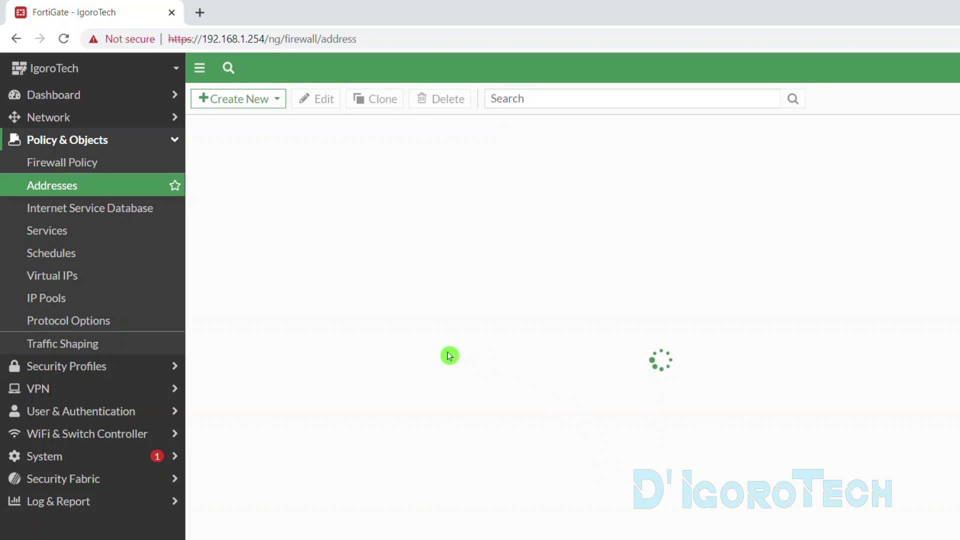
Step: Inspect the Youtube address's details in the FQDN section, refresh the address list, and check what its FQDN resolves to
left_click(278, 464)
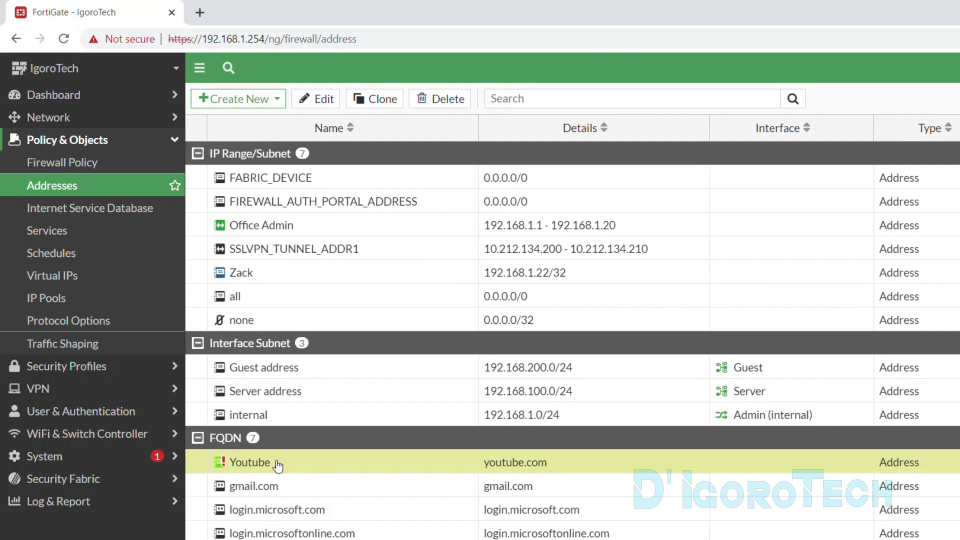
mouse_move(226, 465)
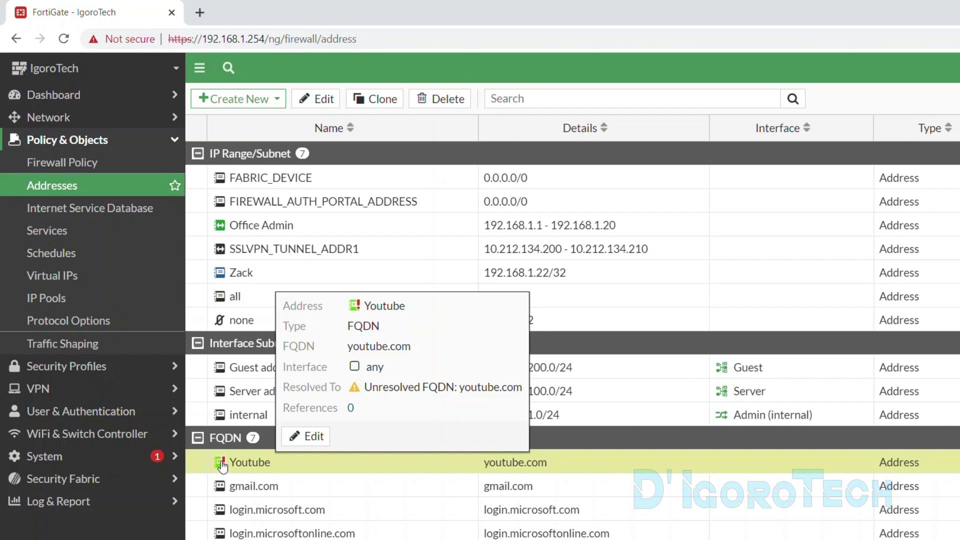
left_click_drag(364, 388, 523, 389)
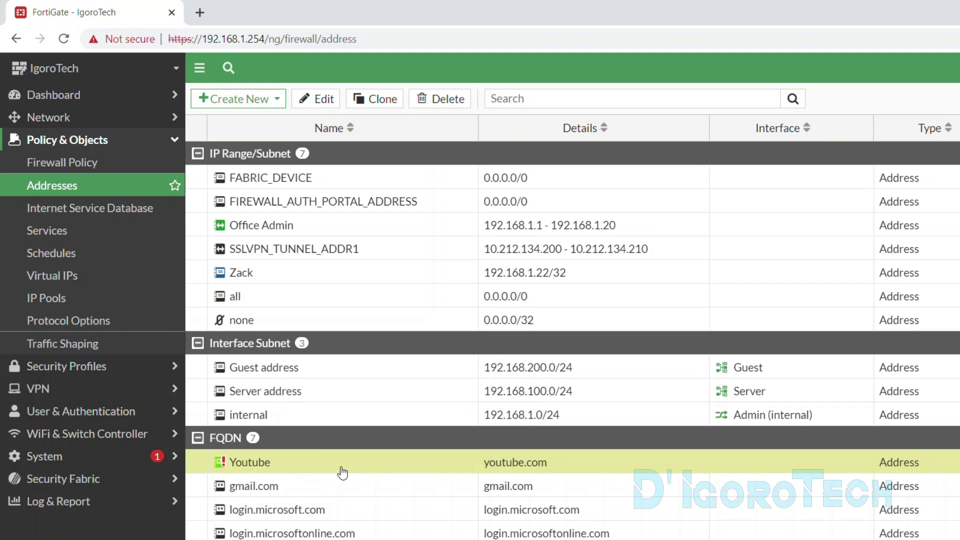
left_click(48, 186)
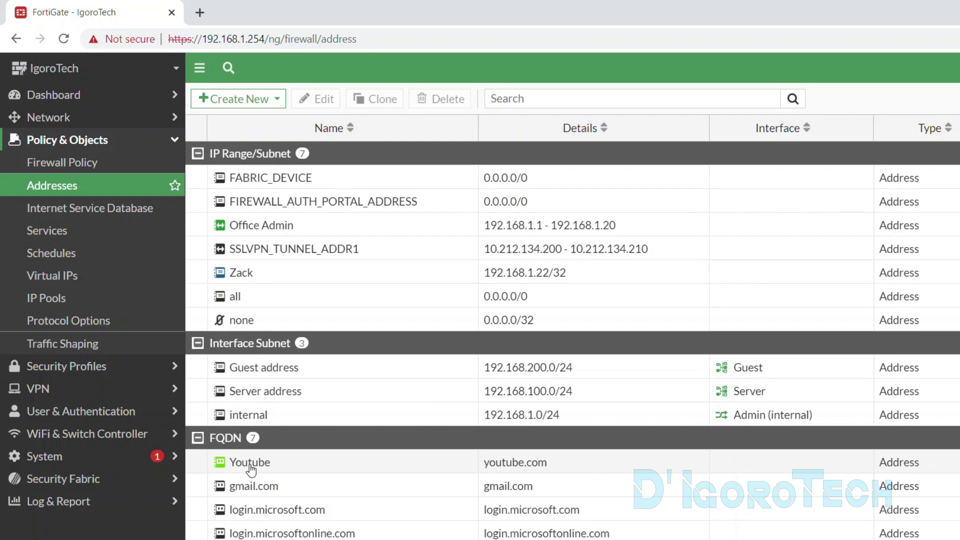
mouse_move(243, 467)
left_click_drag(335, 390, 414, 390)
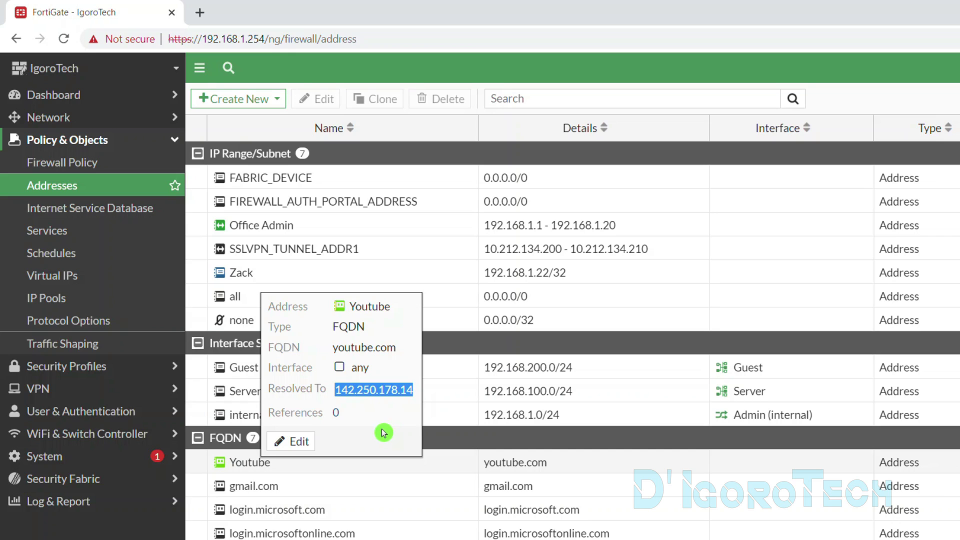
left_click(244, 467)
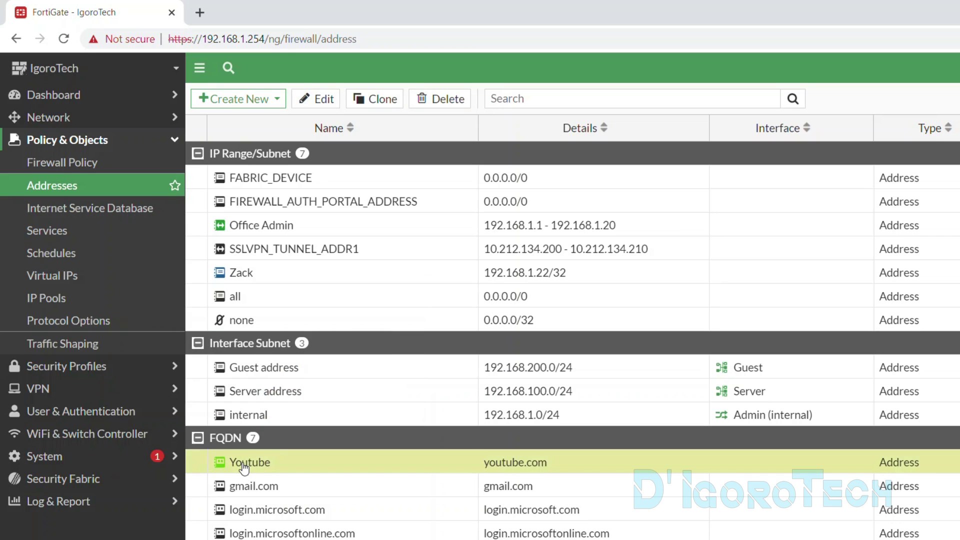
Step: Create another firewall address named Facebook and set its colour to bright green
left_click(246, 105)
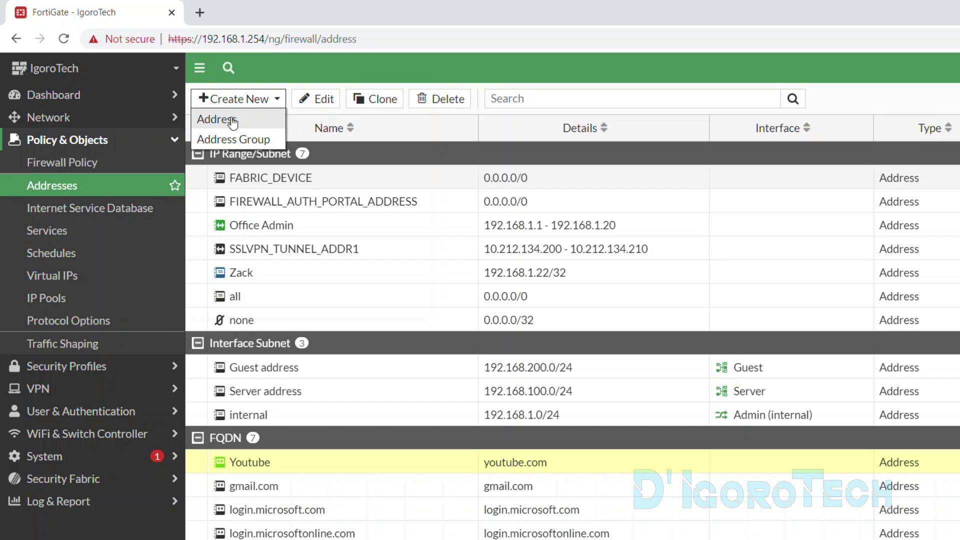
left_click(232, 122)
left_click(359, 128)
type("Facebook")
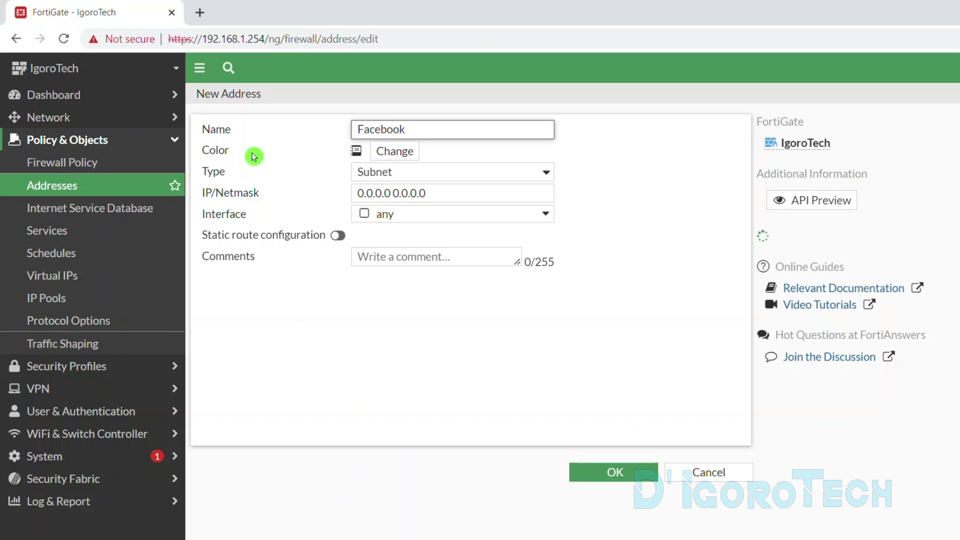
left_click(392, 151)
left_click(481, 186)
left_click(434, 186)
Step: Set the Facebook address type to FQDN with the wildcard domain *.facebook.com
left_click(425, 172)
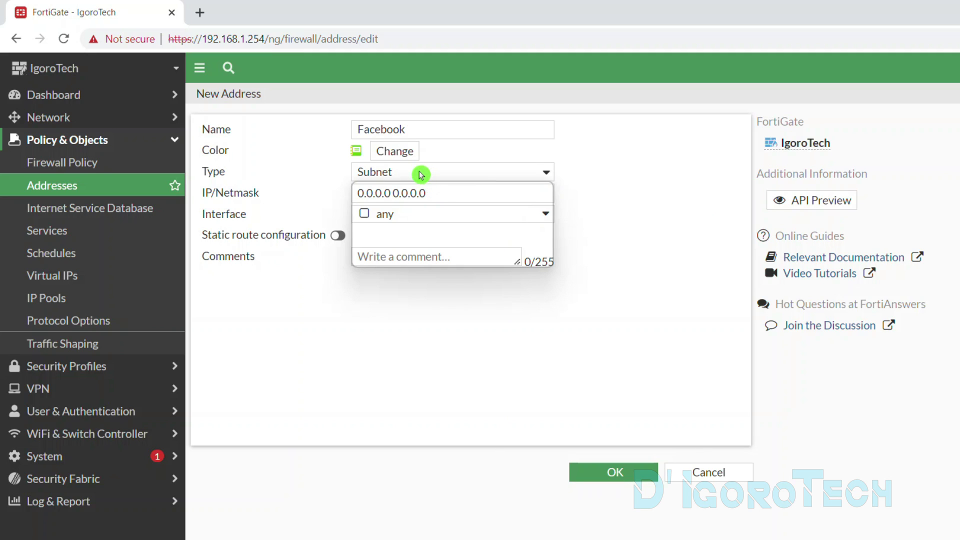
left_click(398, 218)
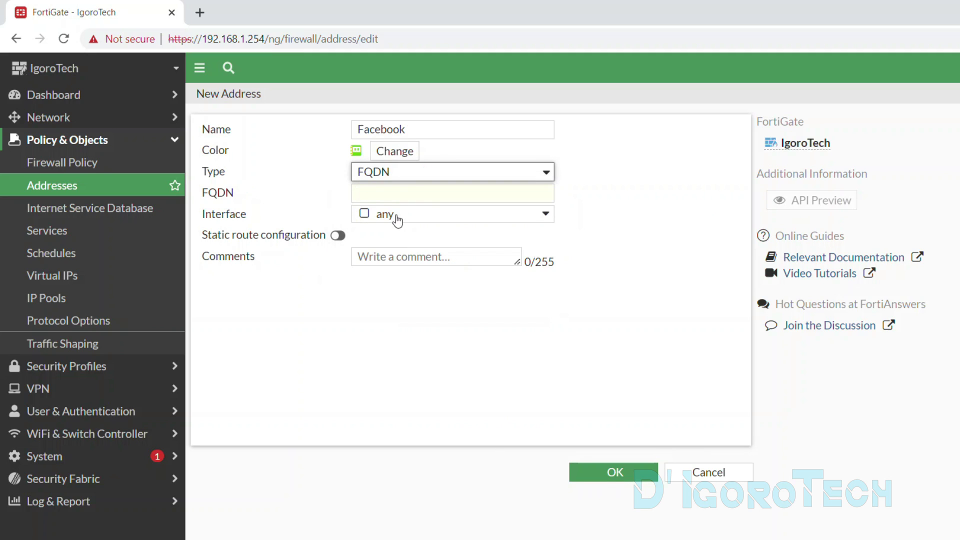
left_click(420, 195)
type("*")
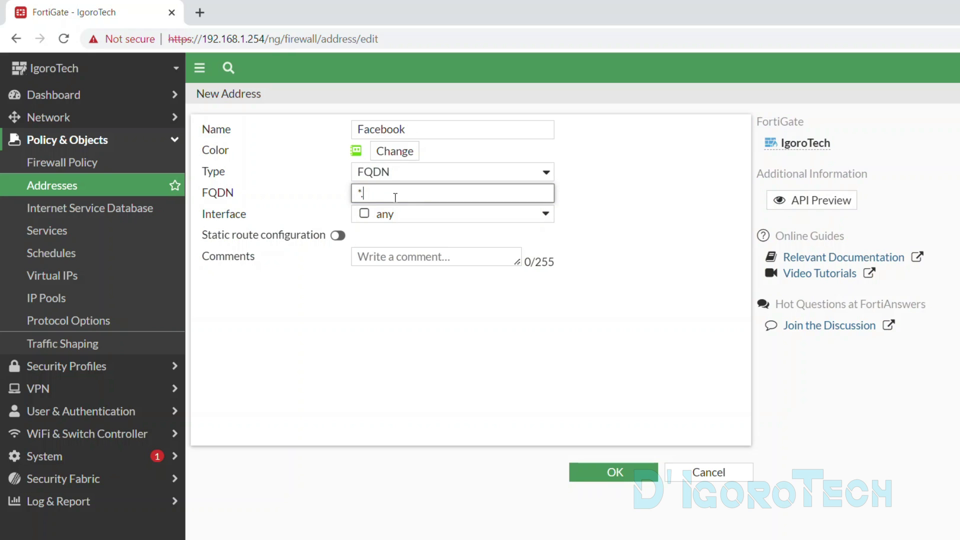
type(".facebook.com")
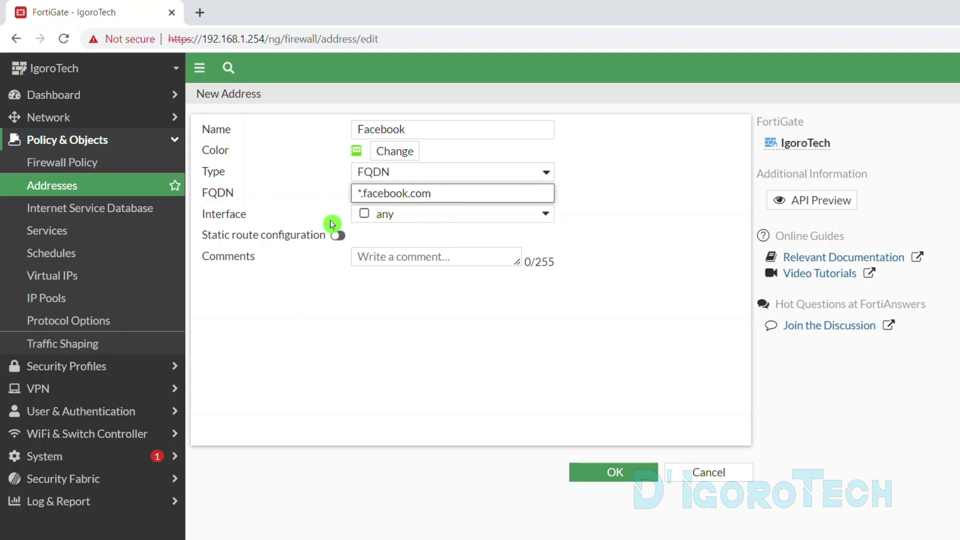
Step: Keep the Facebook address's interface as any, save it without a comment, and check it in the address list
left_click(368, 223)
left_click(368, 220)
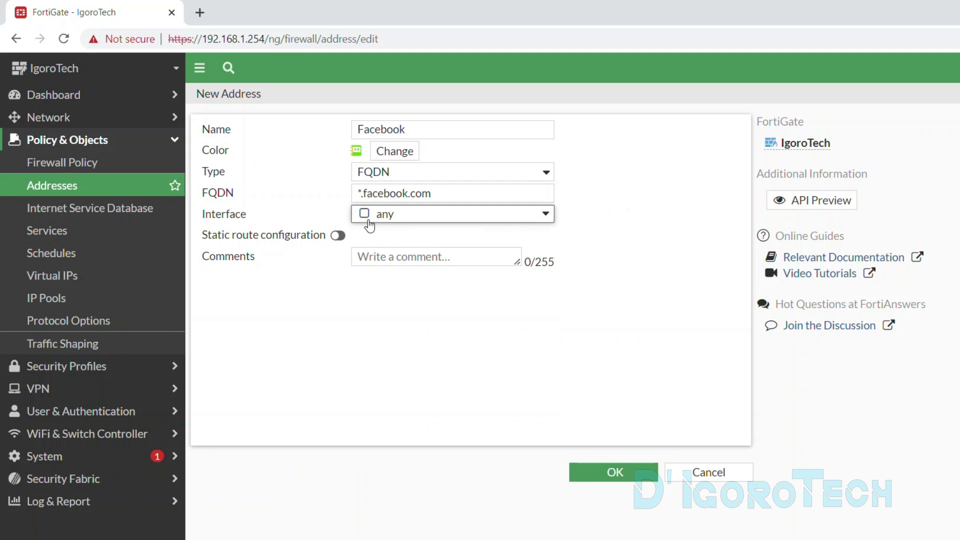
left_click(351, 232)
left_click(377, 261)
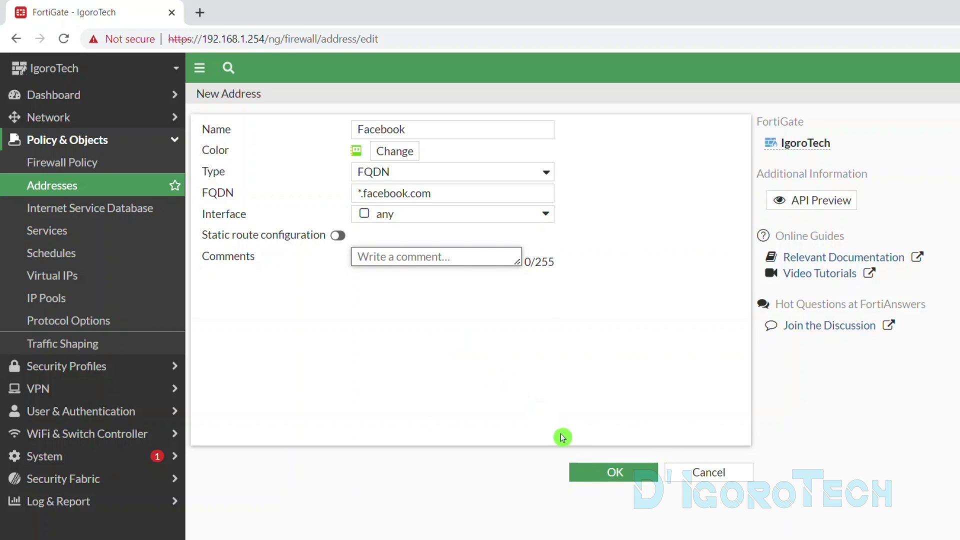
left_click(606, 481)
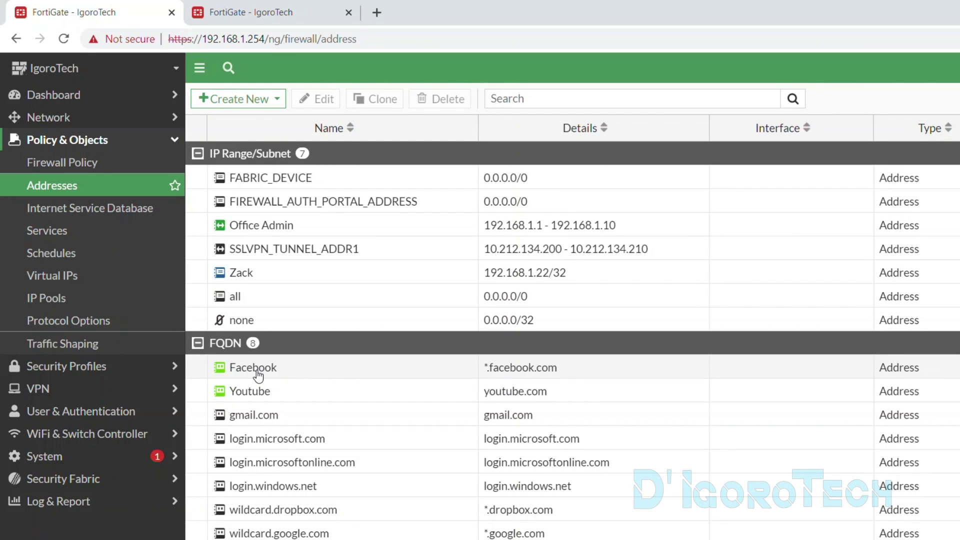
mouse_move(258, 375)
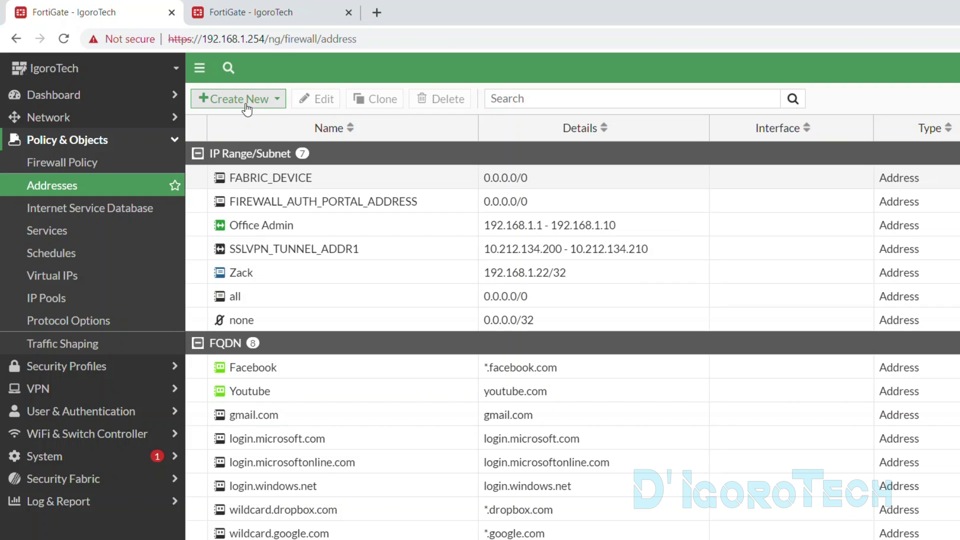
Step: Create a Geography-type firewall address named Philippines and set its colour to dark blue
left_click(240, 98)
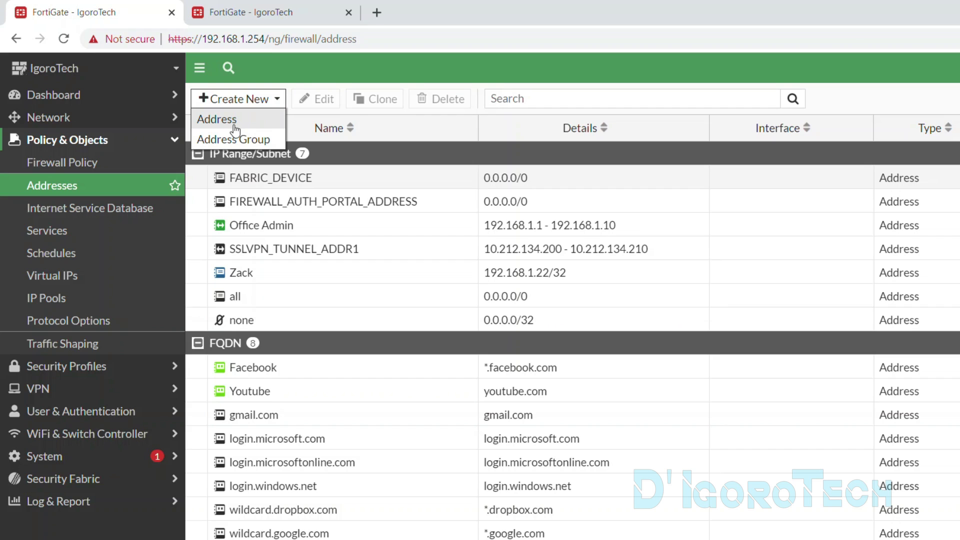
left_click(220, 123)
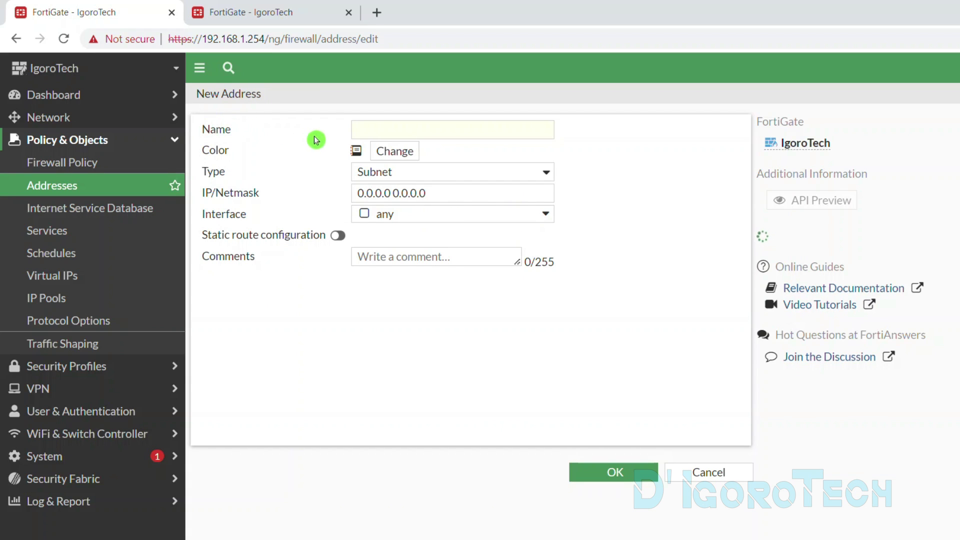
left_click(382, 175)
left_click(391, 228)
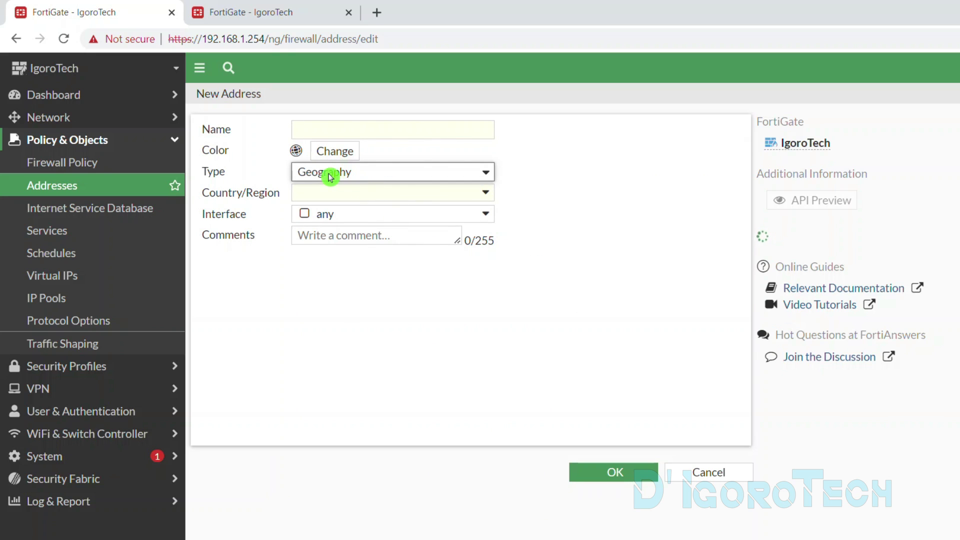
left_click(307, 132)
type("Philippines")
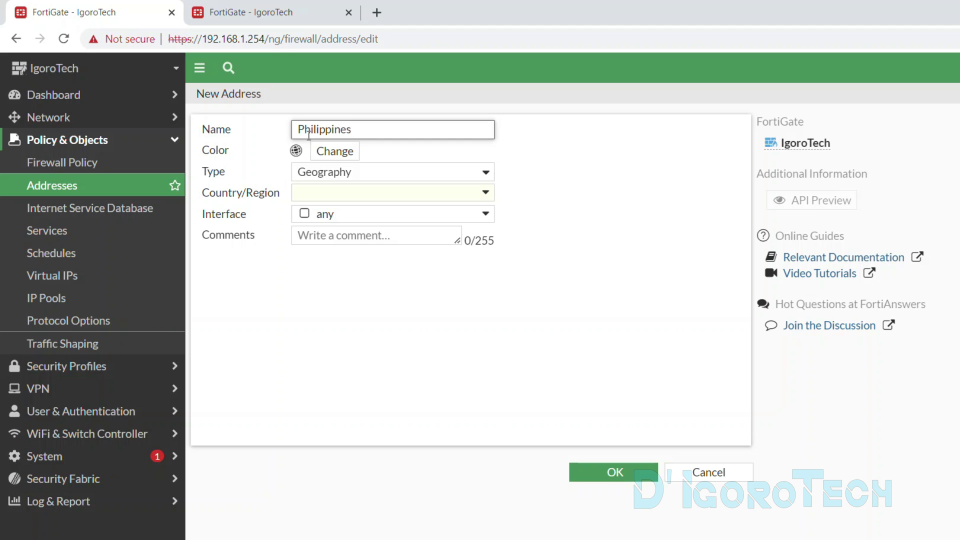
left_click(328, 151)
left_click(427, 187)
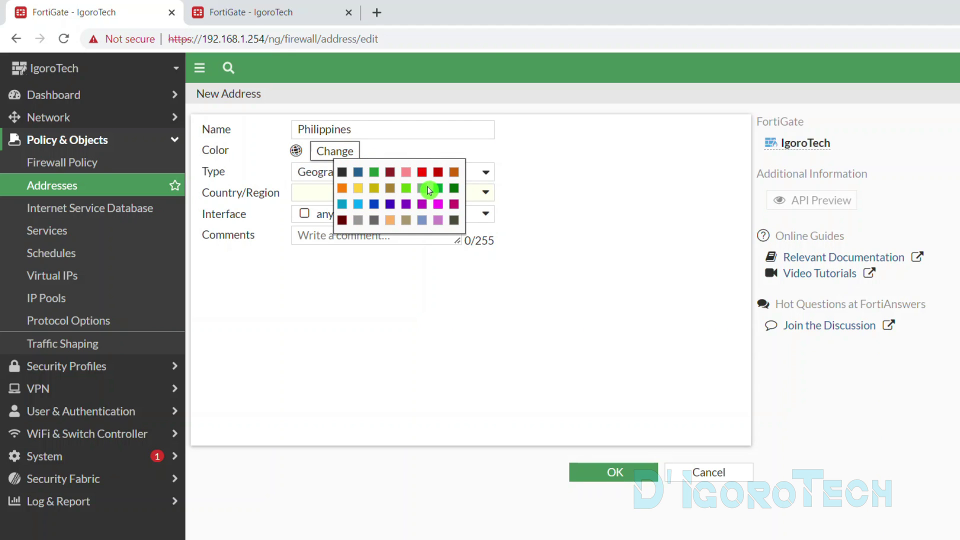
left_click(372, 204)
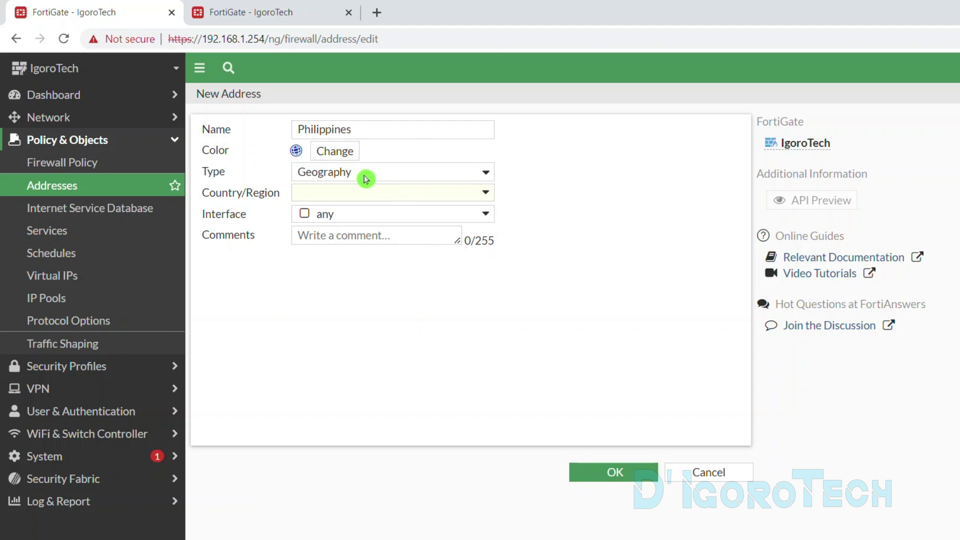
Step: Set the address's country/region to Philippines, keep the interface as any, and save it
left_click(361, 192)
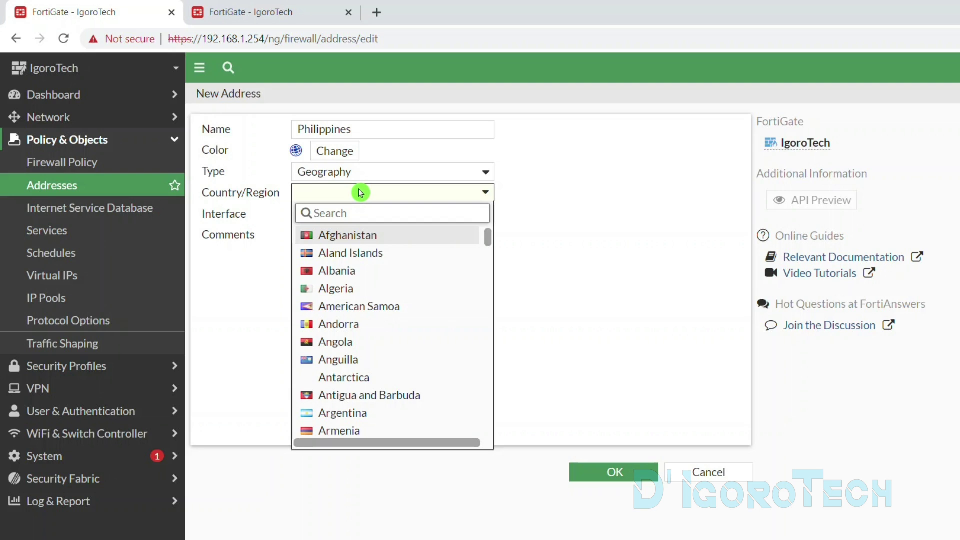
type("phili")
left_click(338, 239)
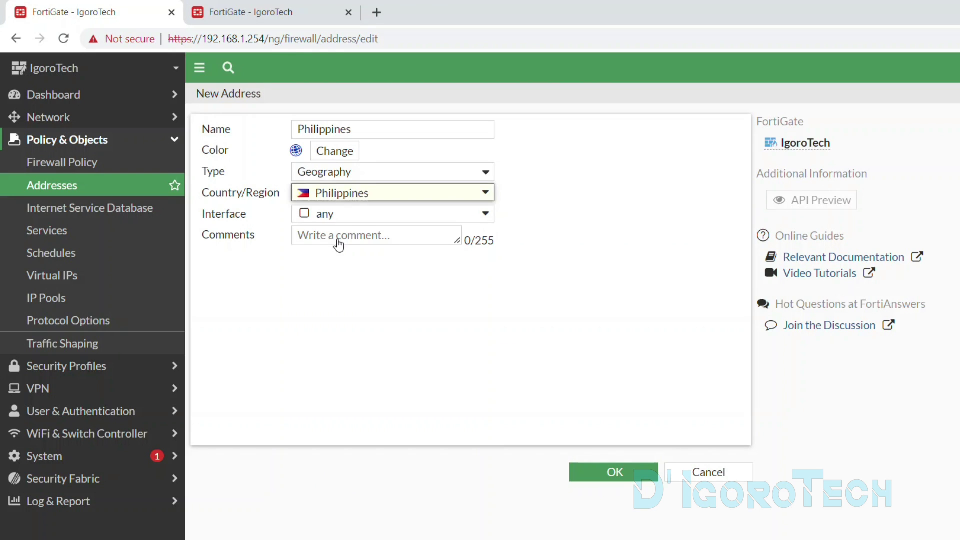
key("Tab")
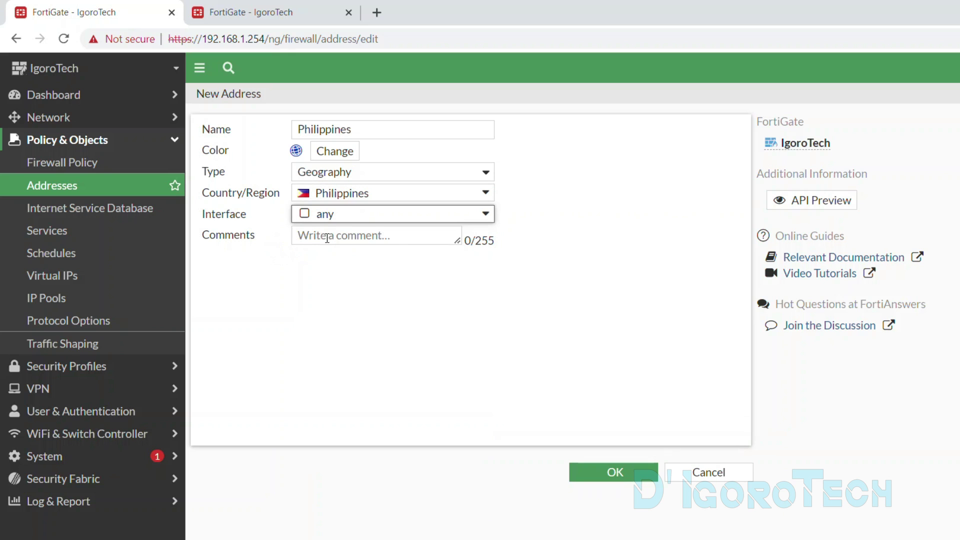
left_click(623, 477)
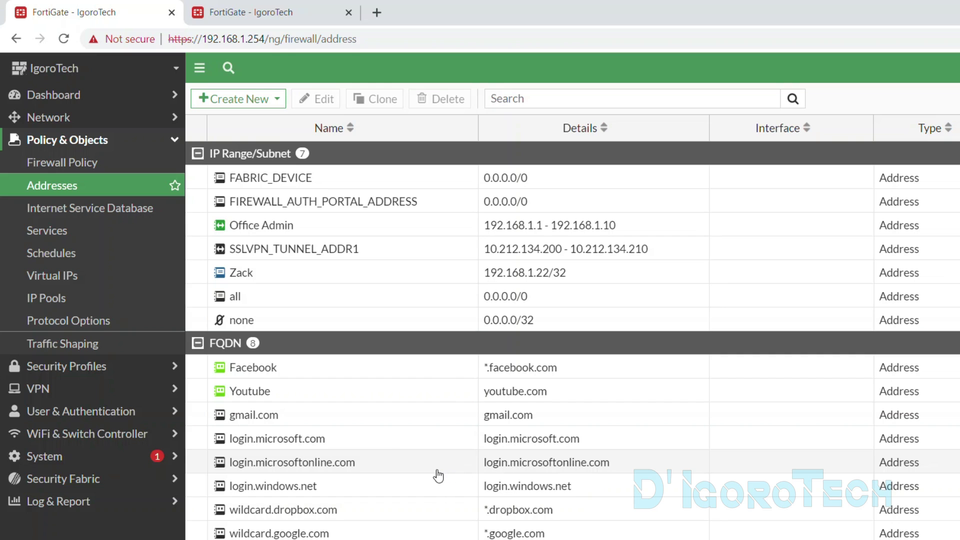
Step: Check the Philippines entry in the Geography section and review the other addresses in the list
scroll(436, 473, "down", 4)
scroll(436, 473, "down", 2)
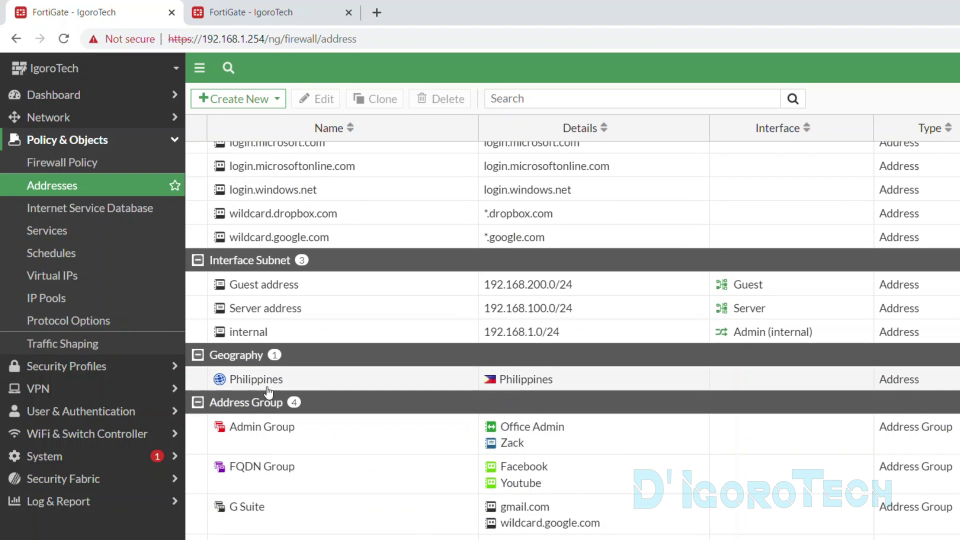
left_click(363, 388)
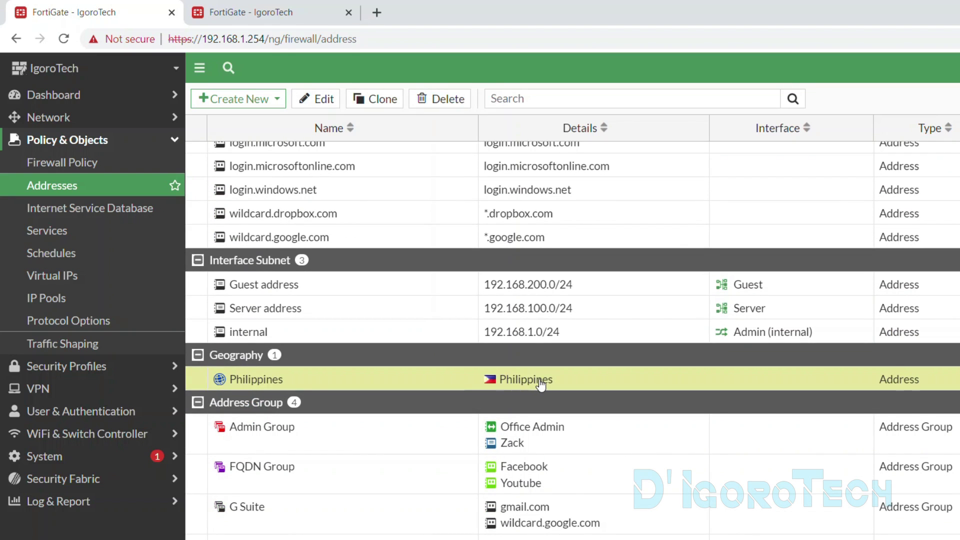
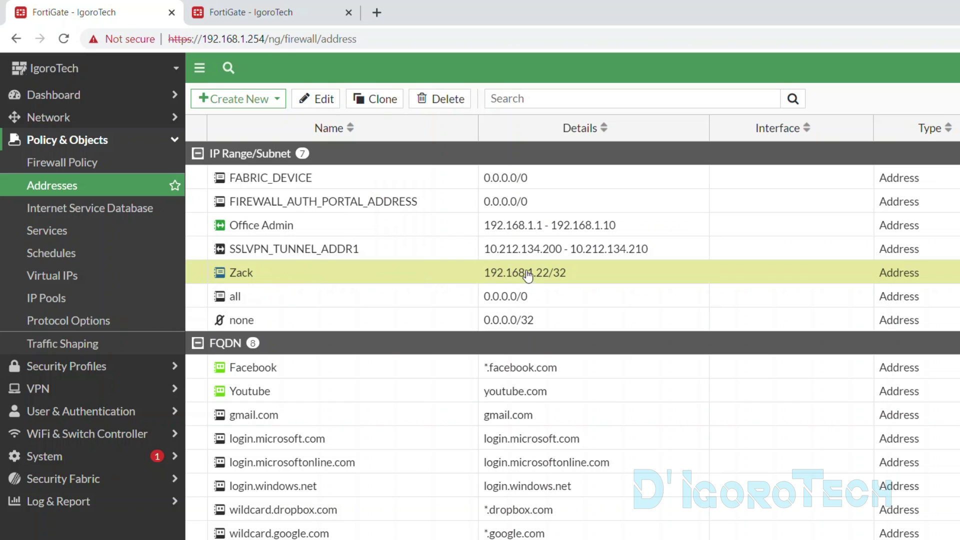
scroll(540, 276, "down", 2)
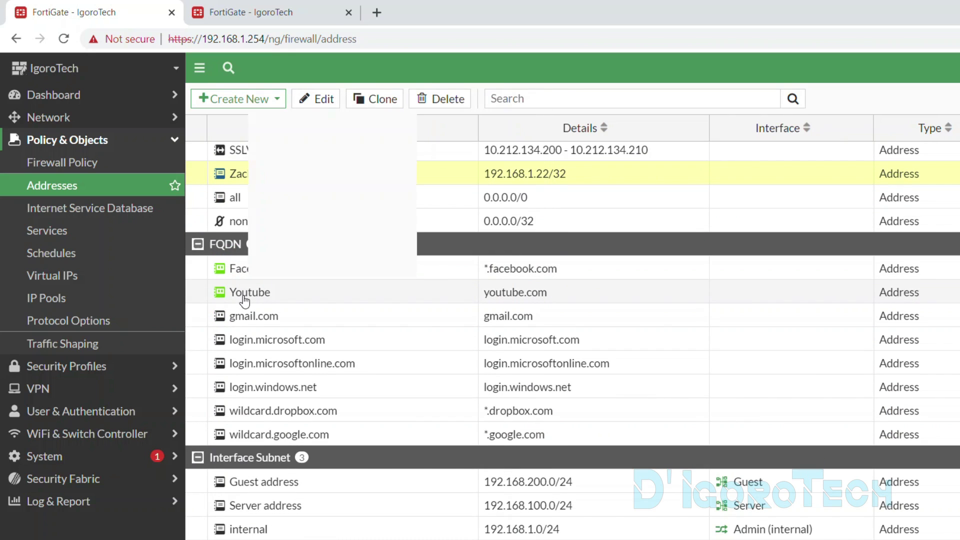
mouse_move(244, 300)
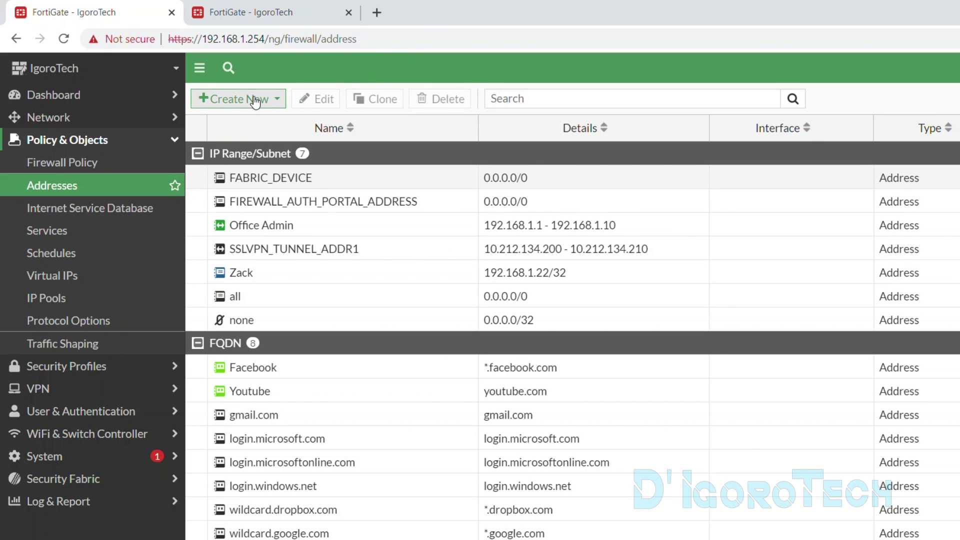
Step: Start a new address group named Admin Group, set its colour to red, and keep its type as Group
left_click(255, 100)
left_click(228, 141)
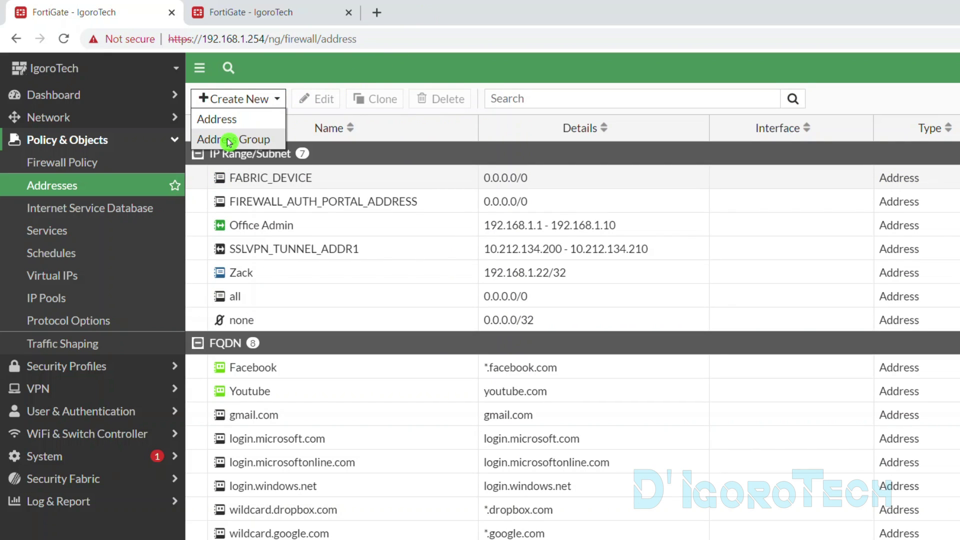
left_click(380, 130)
type("Admin Group")
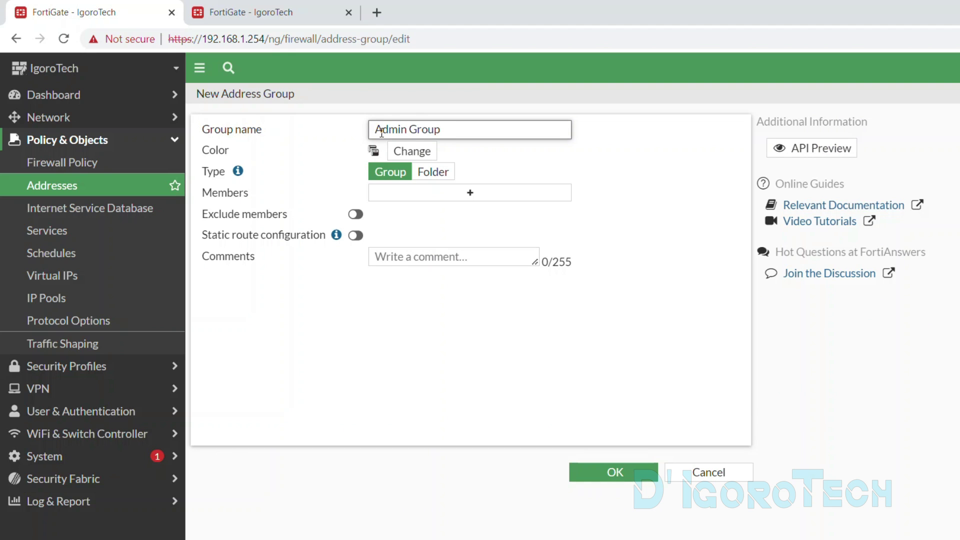
left_click(407, 152)
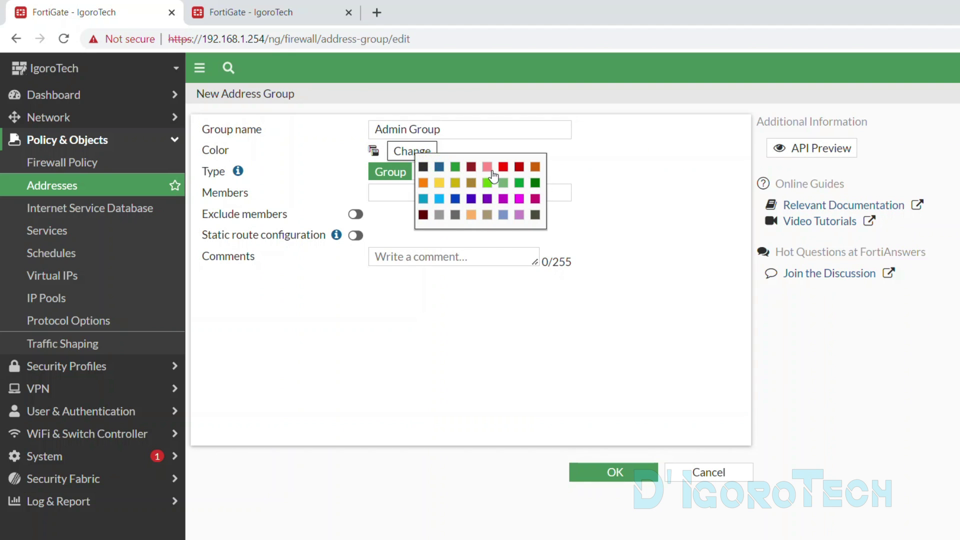
left_click(477, 171)
left_click(376, 151)
left_click(385, 177)
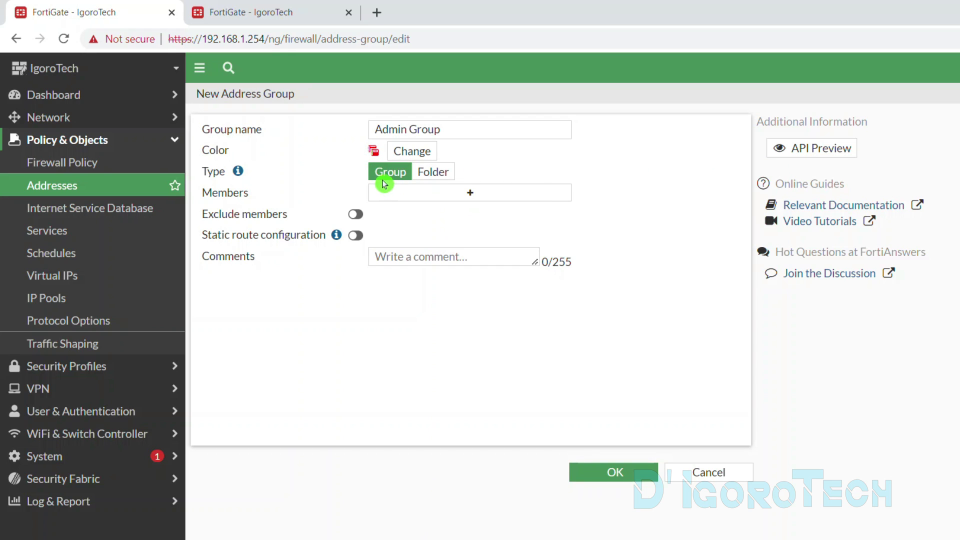
Step: Add the Office Admin range and the single-host address 192.168.1.22/32 as members of Admin Group
left_click(440, 195)
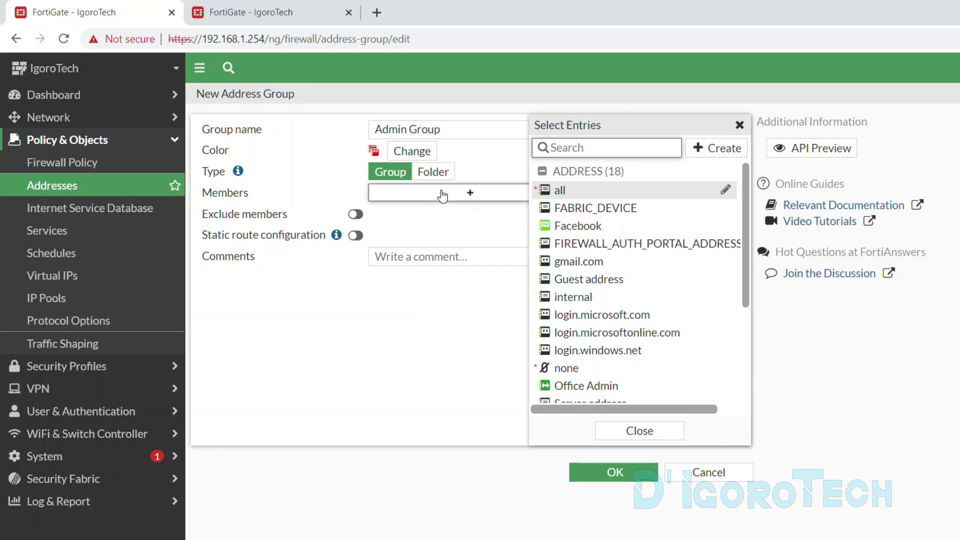
scroll(585, 230, "down", 3)
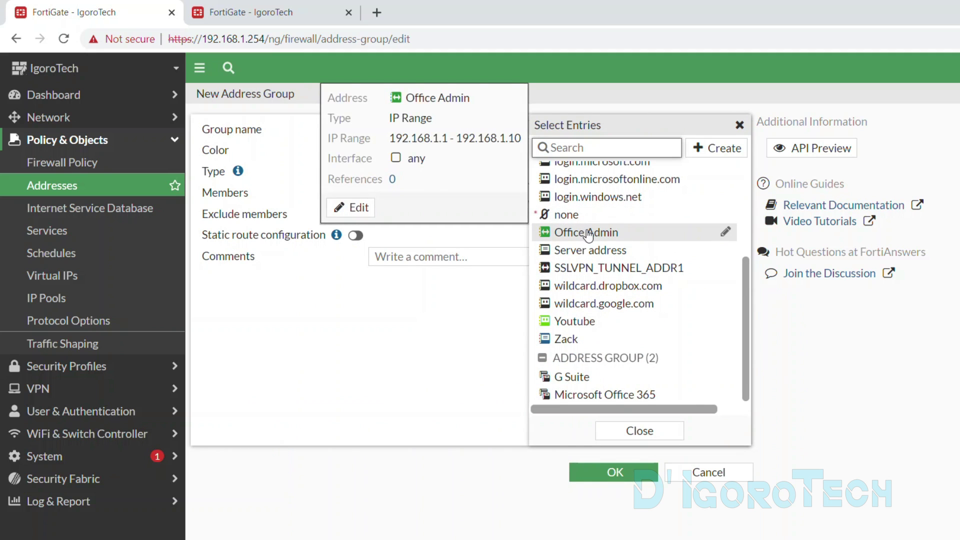
left_click(588, 233)
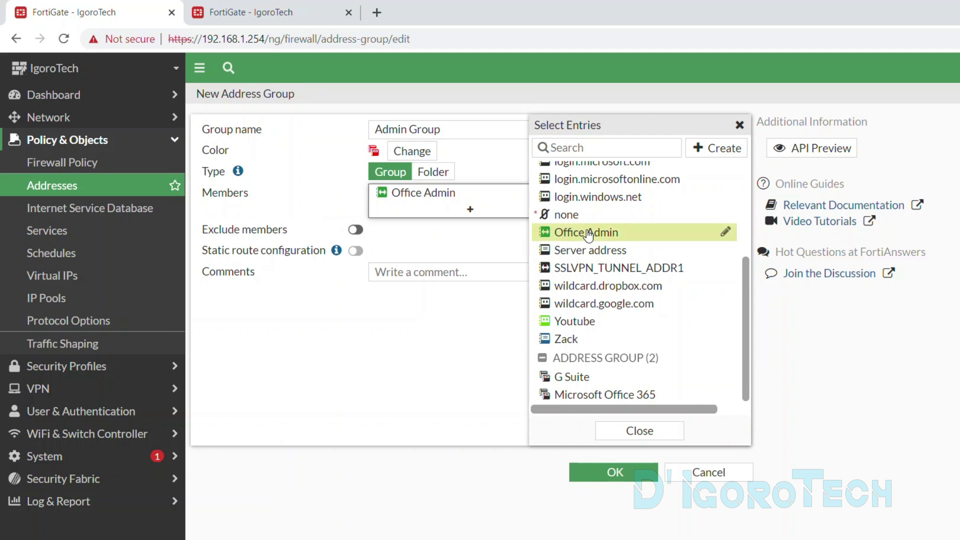
left_click(565, 341)
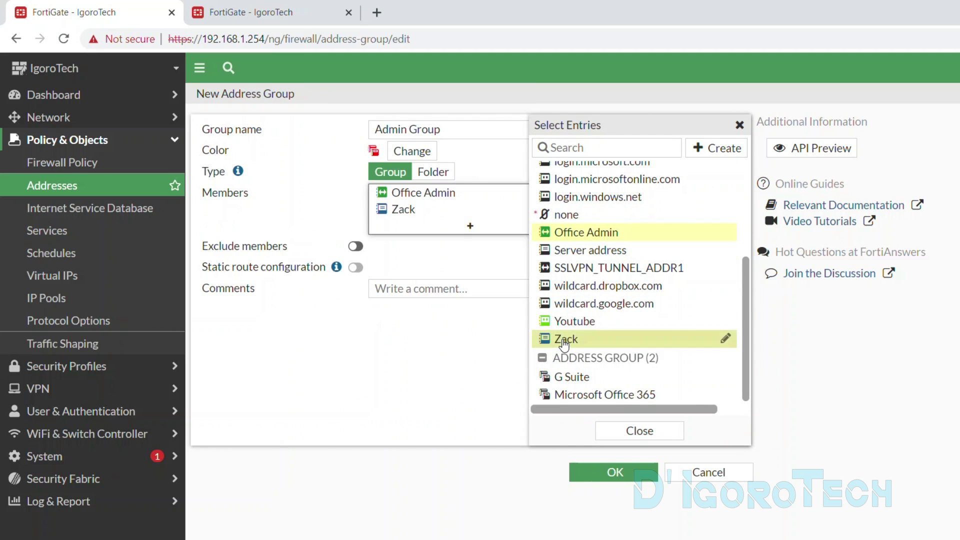
left_click(429, 328)
Step: Try out the Exclude members option, viewing its selectable addresses and the Office Admin member's IP range
left_click(355, 247)
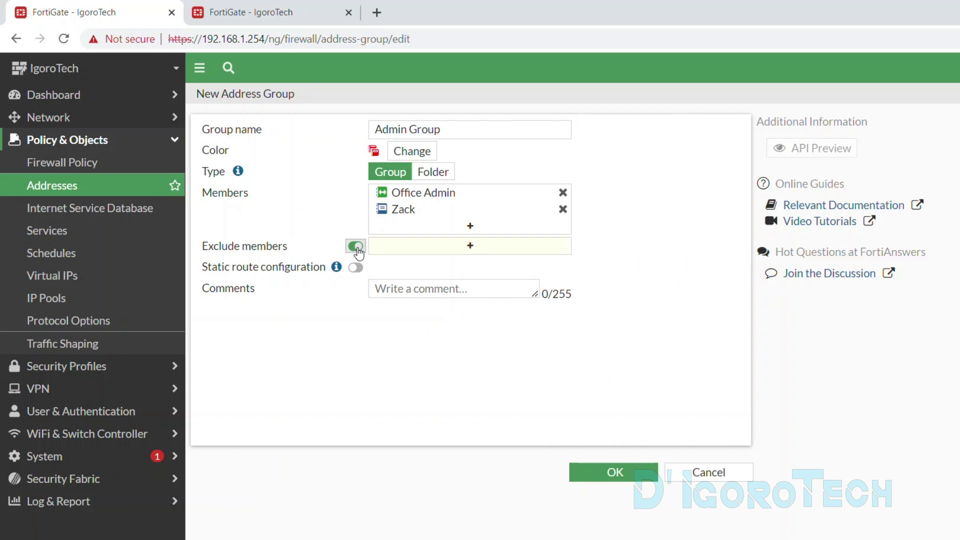
left_click(413, 251)
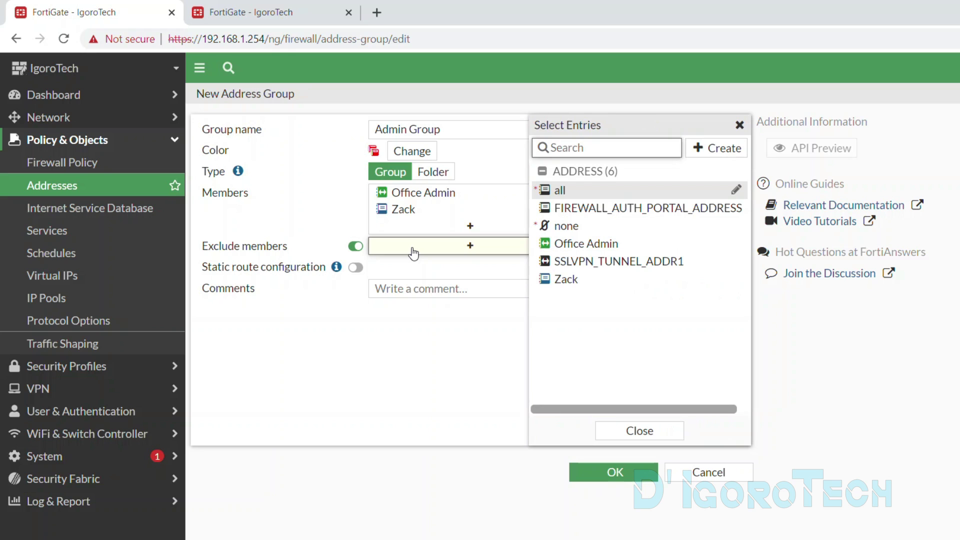
left_click(355, 246)
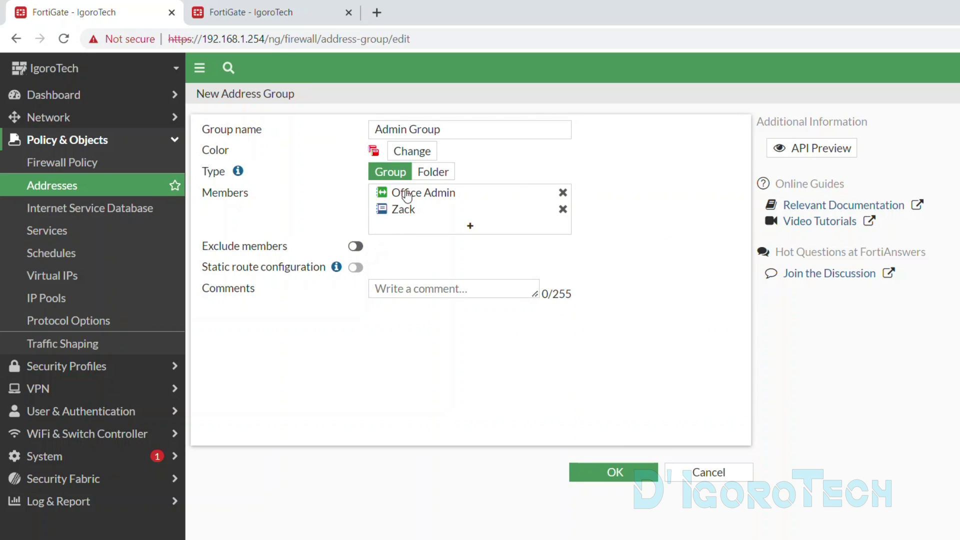
mouse_move(407, 193)
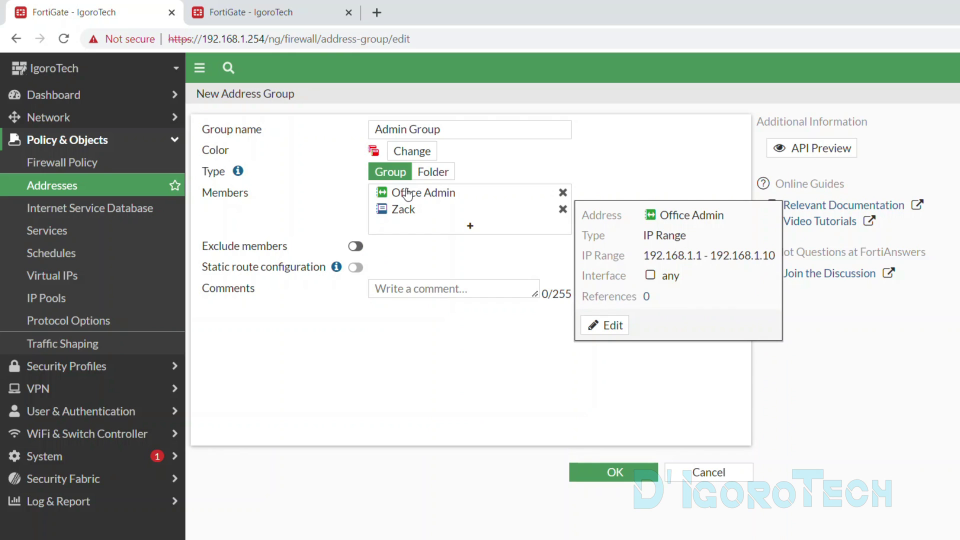
left_click_drag(647, 261, 775, 257)
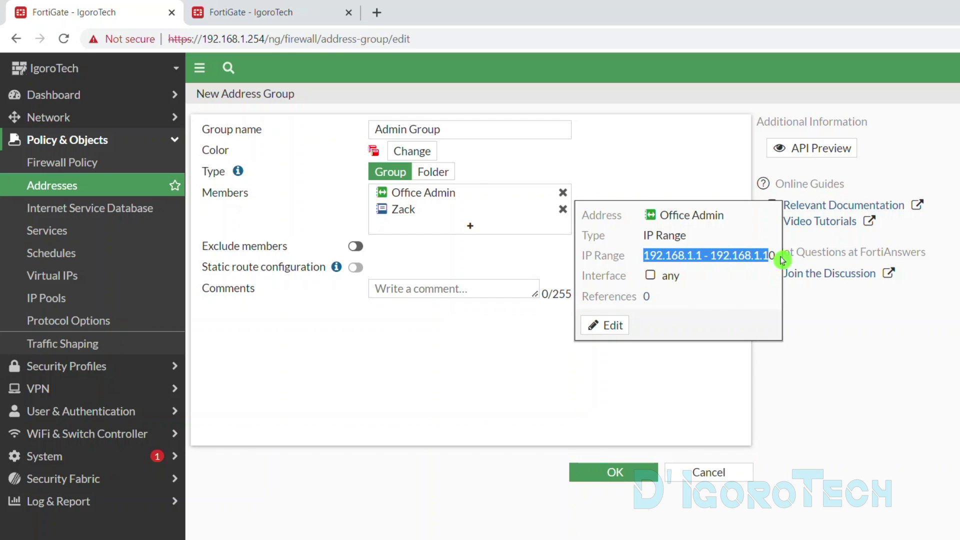
left_click(355, 247)
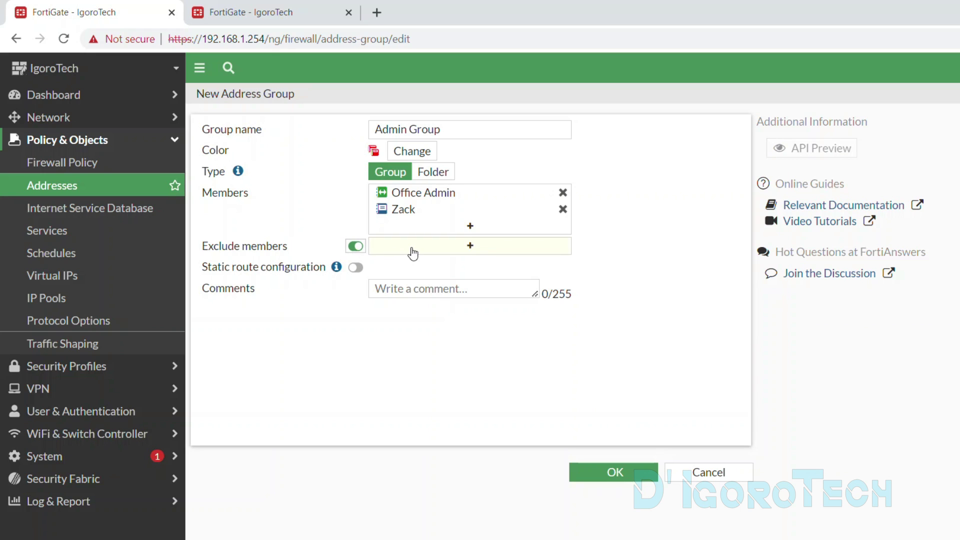
left_click(412, 253)
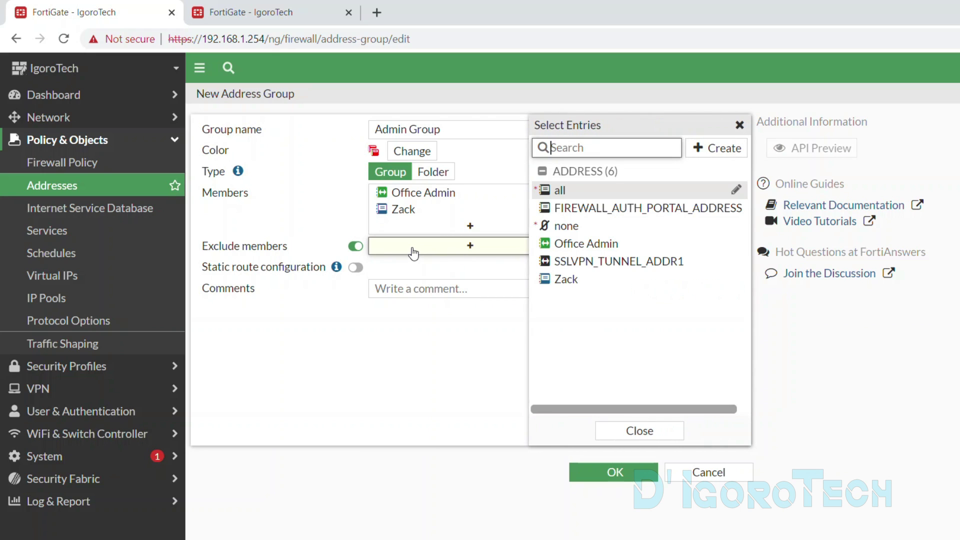
left_click(739, 125)
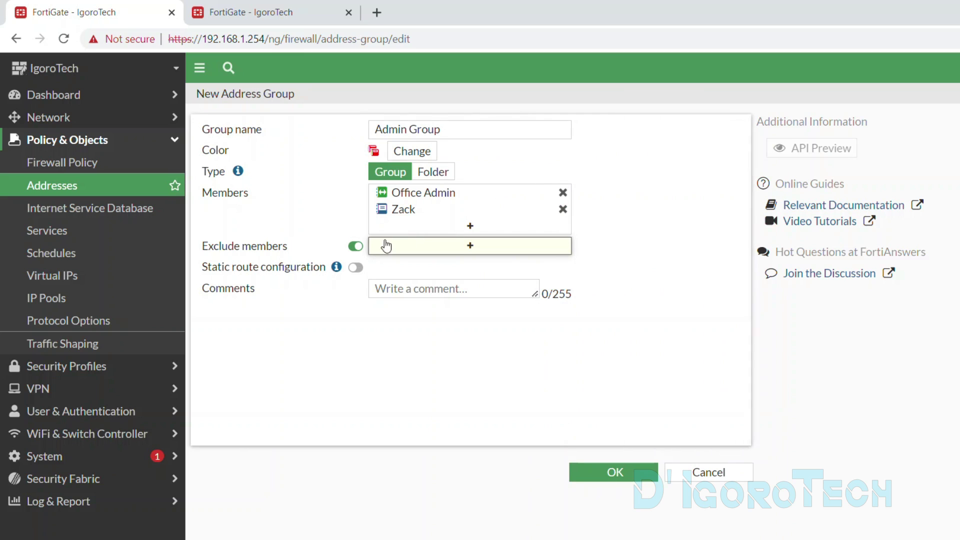
left_click(354, 248)
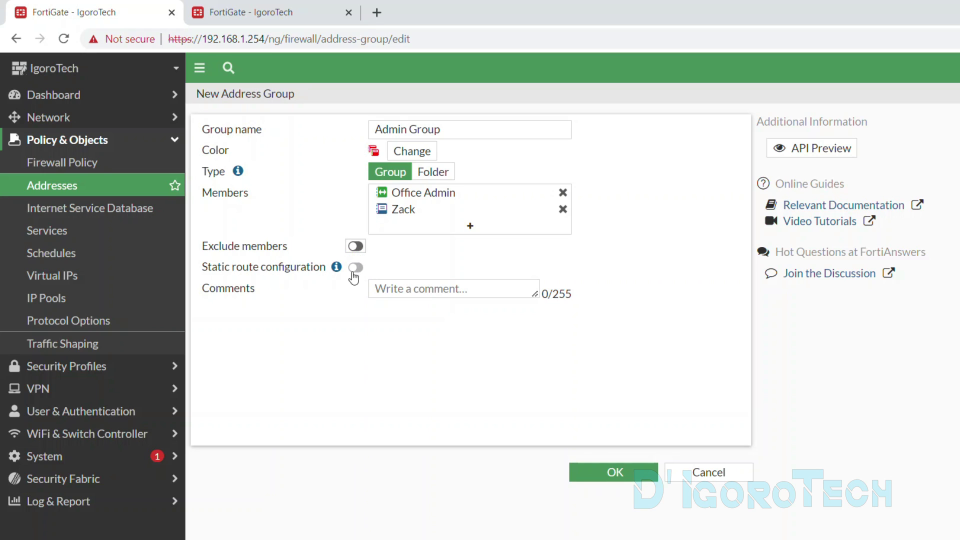
Step: Save Admin Group and check its entry and members in the Address Group section
mouse_move(414, 198)
left_click(614, 473)
scroll(446, 430, "down", 5)
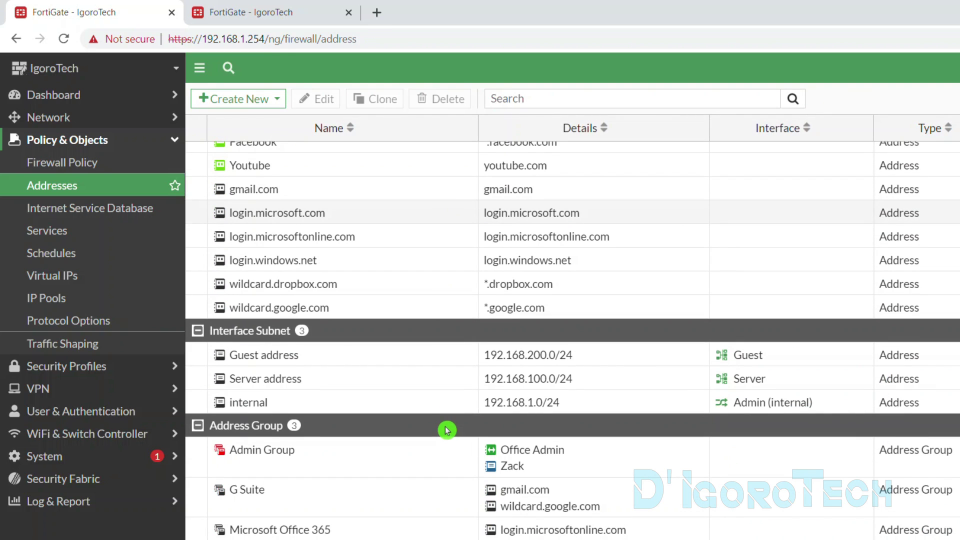
left_click(302, 464)
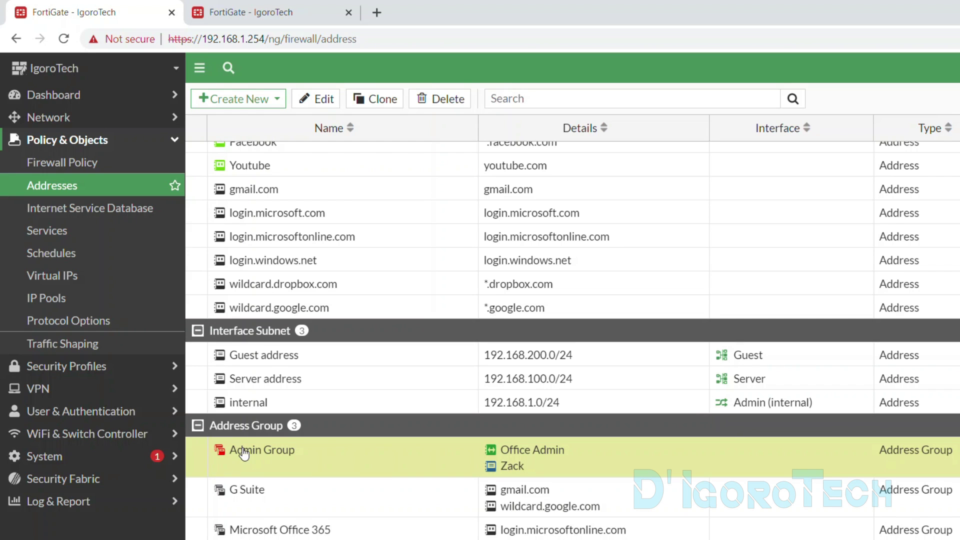
mouse_move(509, 453)
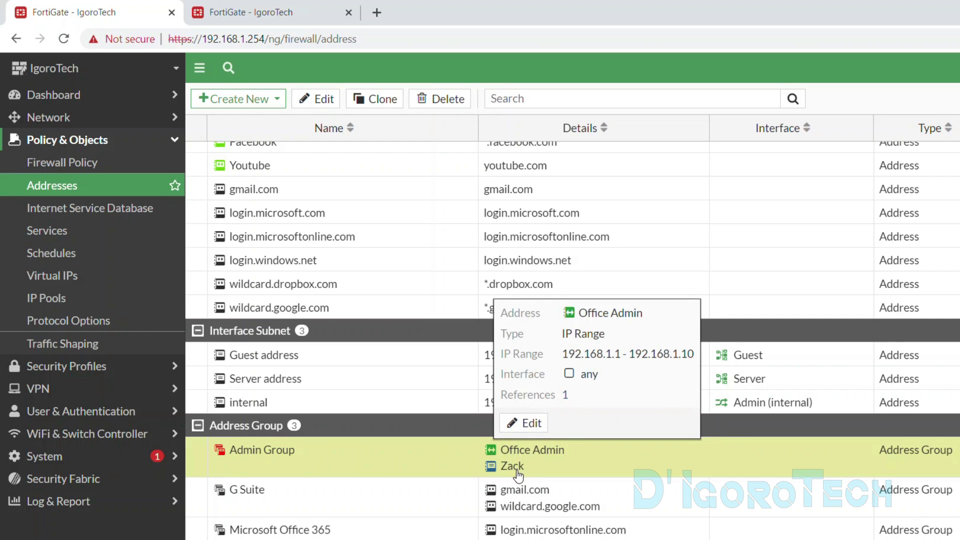
Step: Start a new address group named FQDN Group and set its colour to purple
scroll(651, 493, "up", 4)
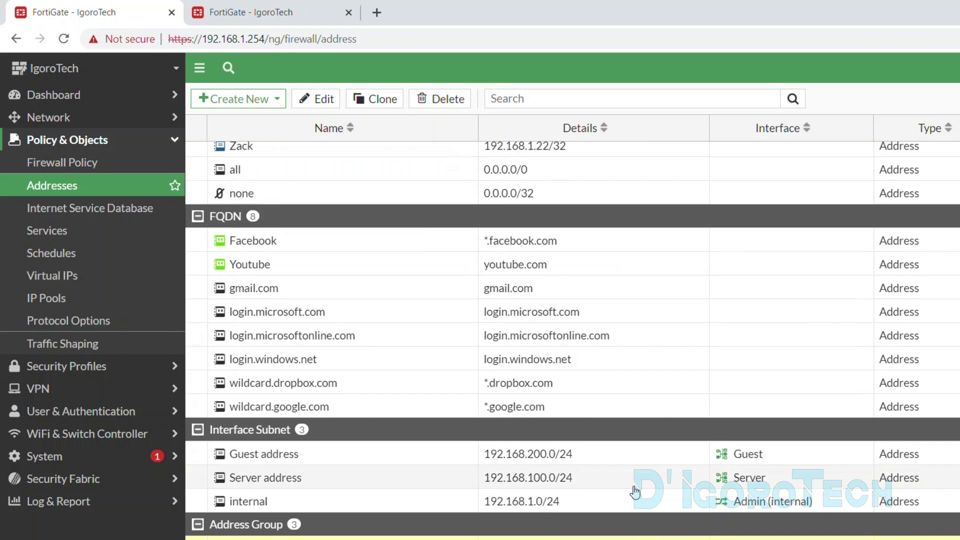
scroll(271, 350, "up", 1)
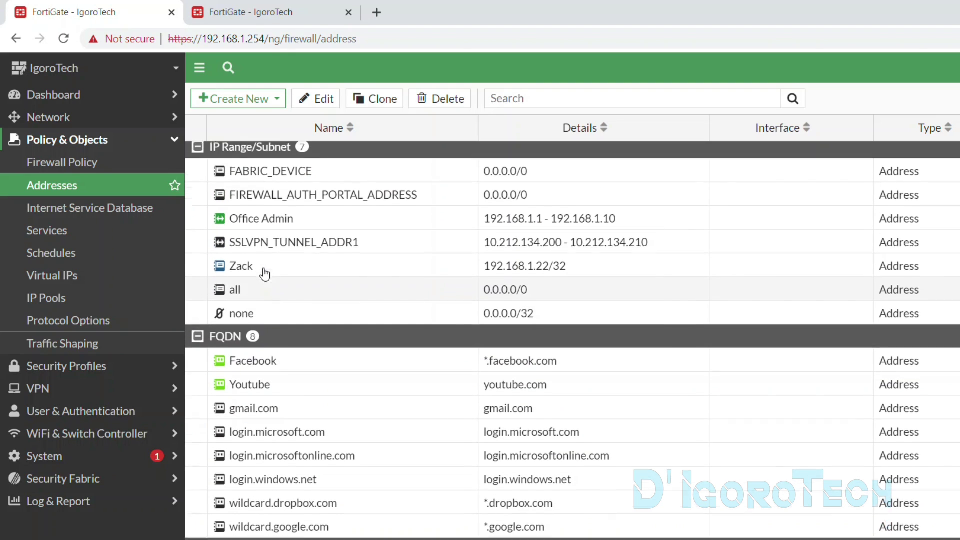
left_click(230, 102)
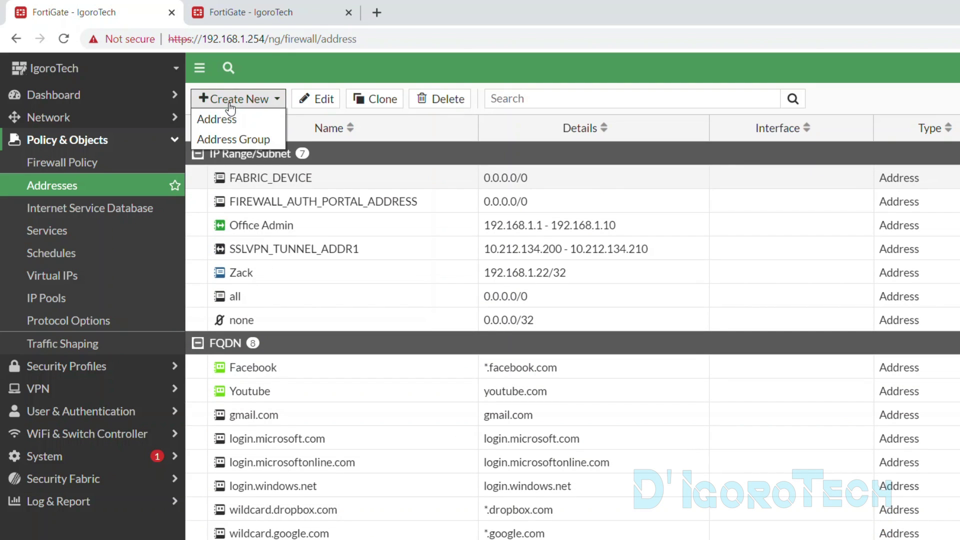
left_click(234, 138)
type("FQ")
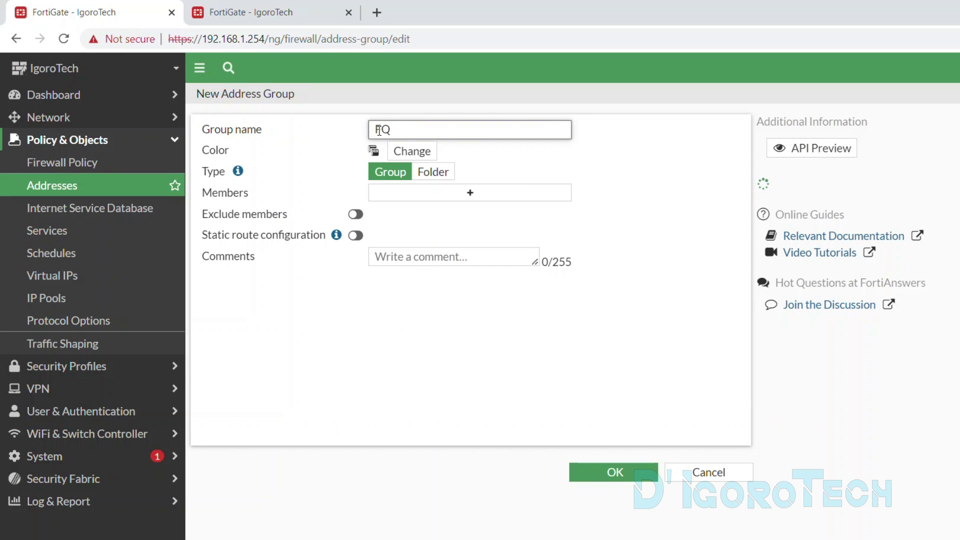
type("DN Group")
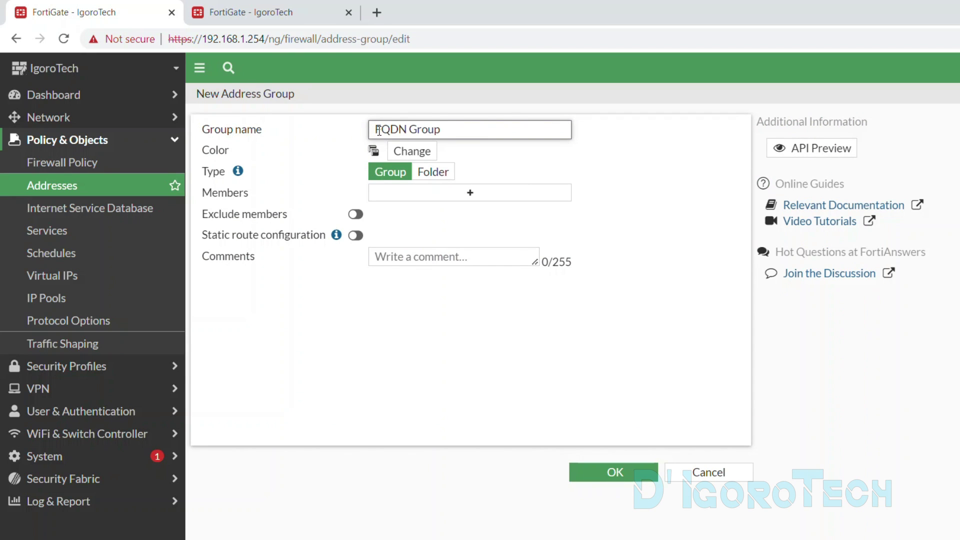
left_click(410, 151)
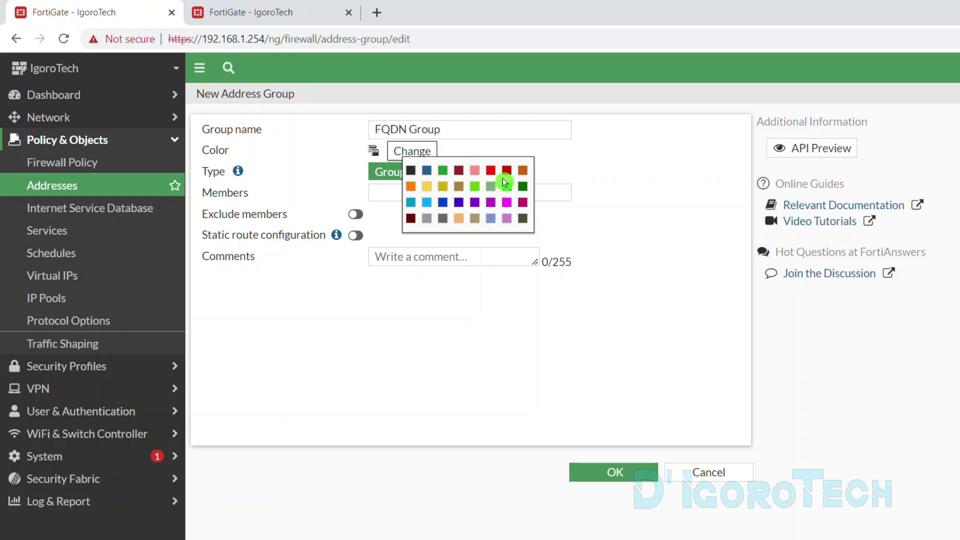
left_click(475, 202)
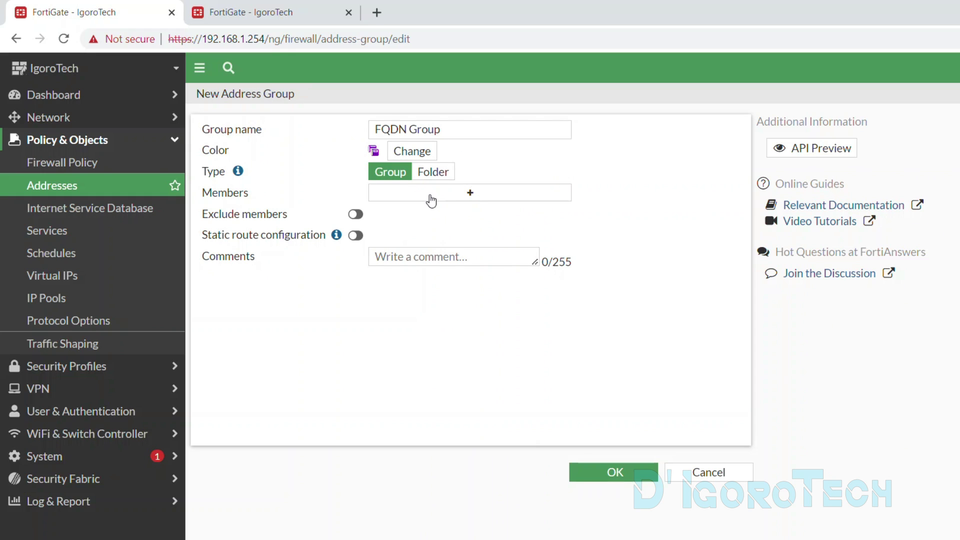
Step: Add the Facebook and Youtube addresses as members of FQDN Group
left_click(431, 200)
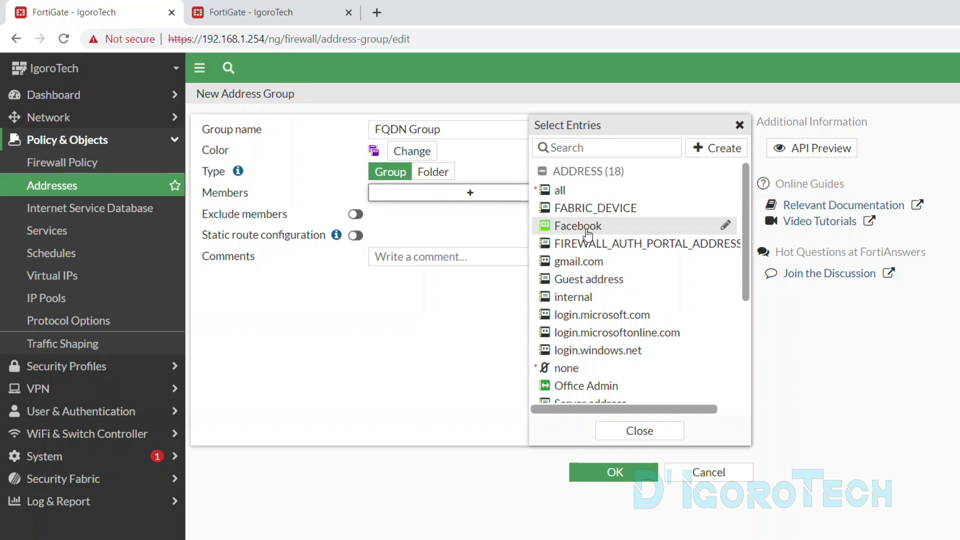
left_click(580, 226)
scroll(580, 370, "down", 3)
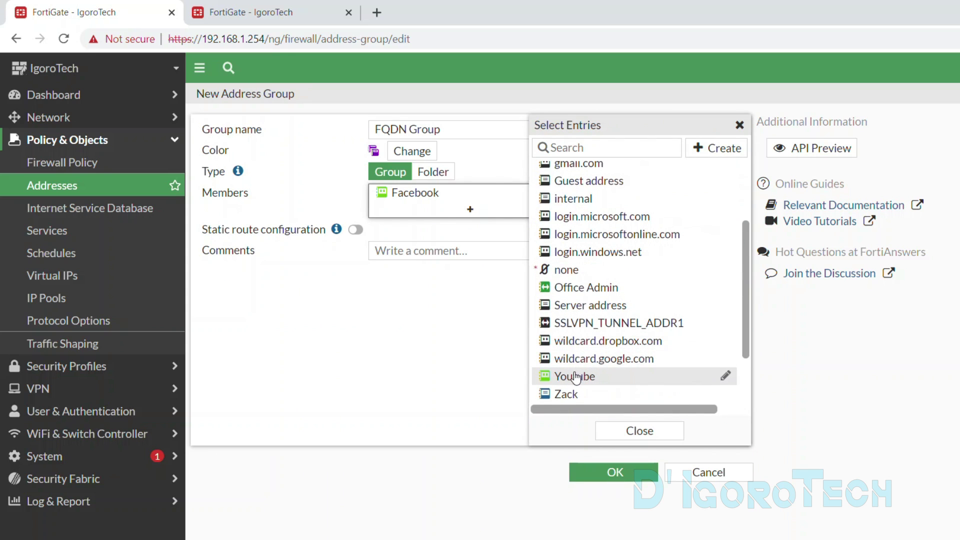
left_click(575, 376)
mouse_move(413, 220)
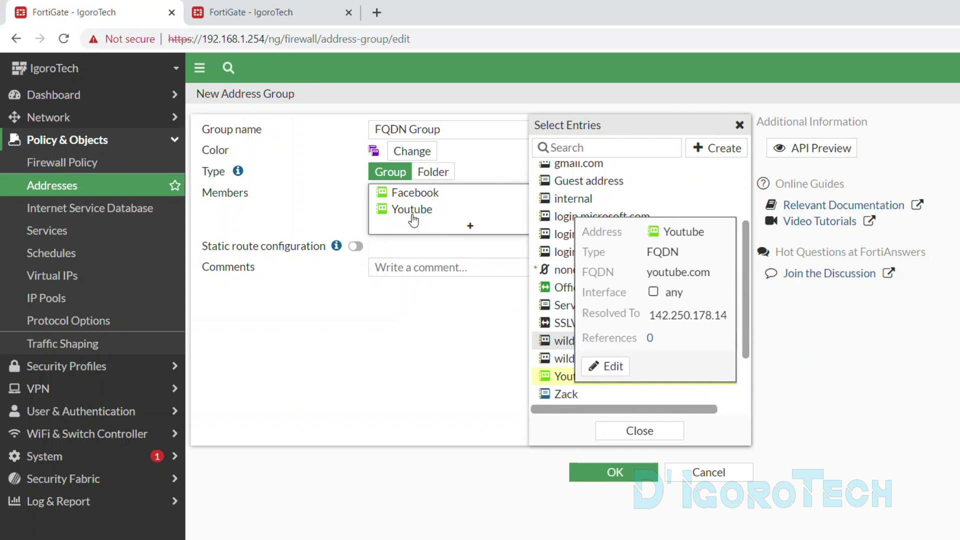
left_click(340, 212)
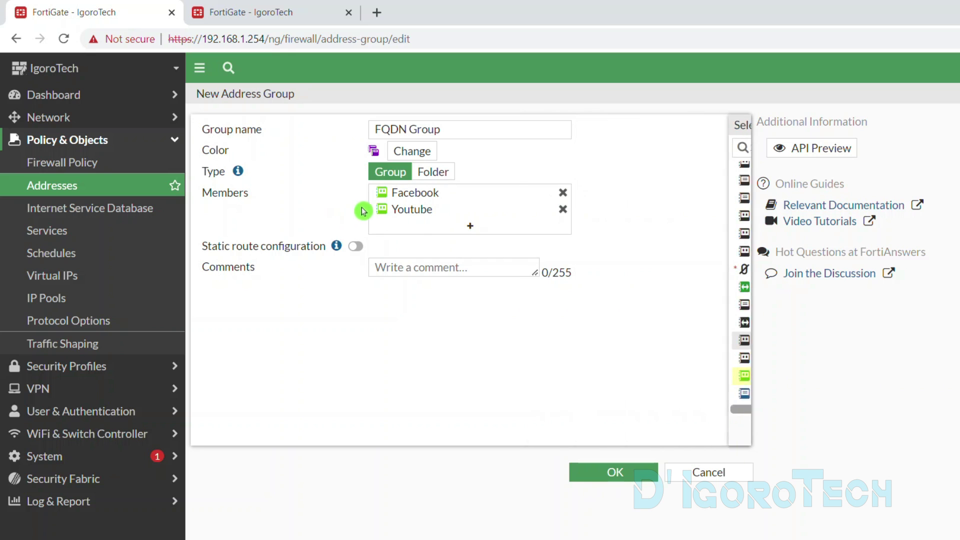
Step: Save FQDN Group and check it alongside Admin Group in the Address Group section
left_click(614, 473)
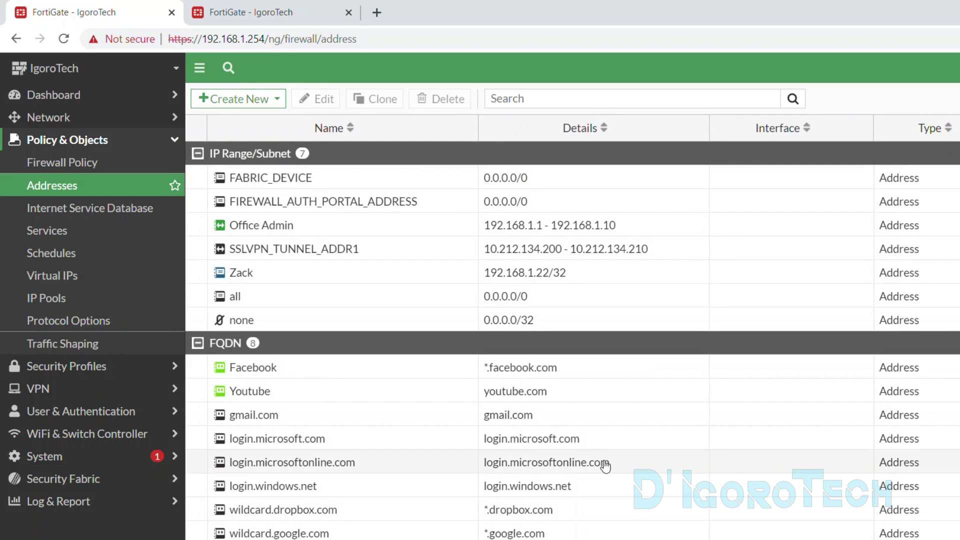
scroll(332, 407, "down", 5)
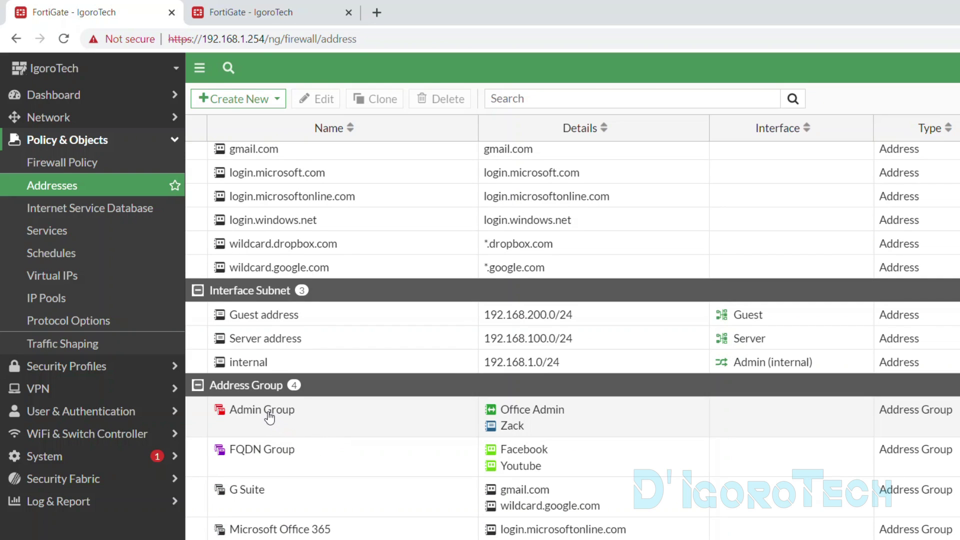
left_click(257, 449)
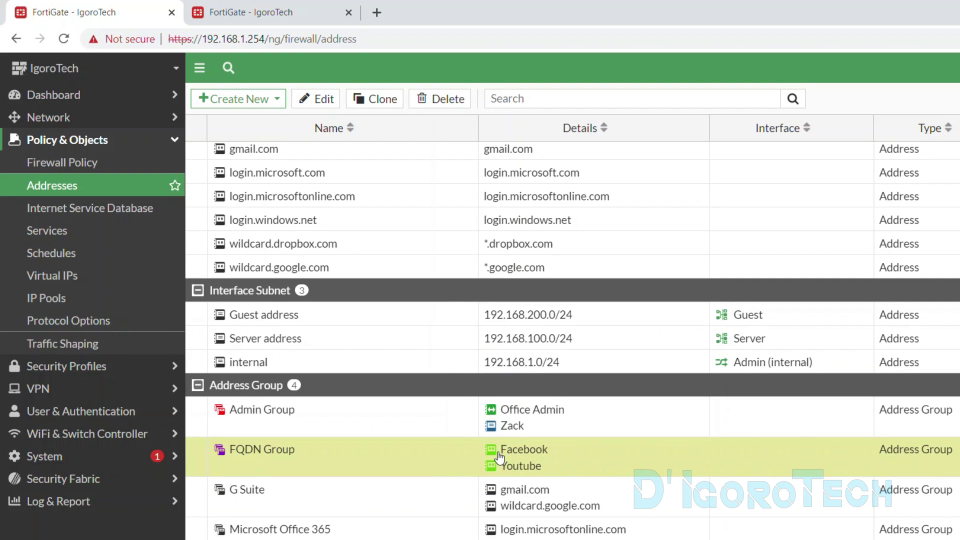
left_click(305, 412)
left_click(325, 458)
Step: Copy the HTTP - HTTPS firewall policy from Admin (internal) to ISP 1 (wan1) and paste the copy directly below it
left_click(70, 169)
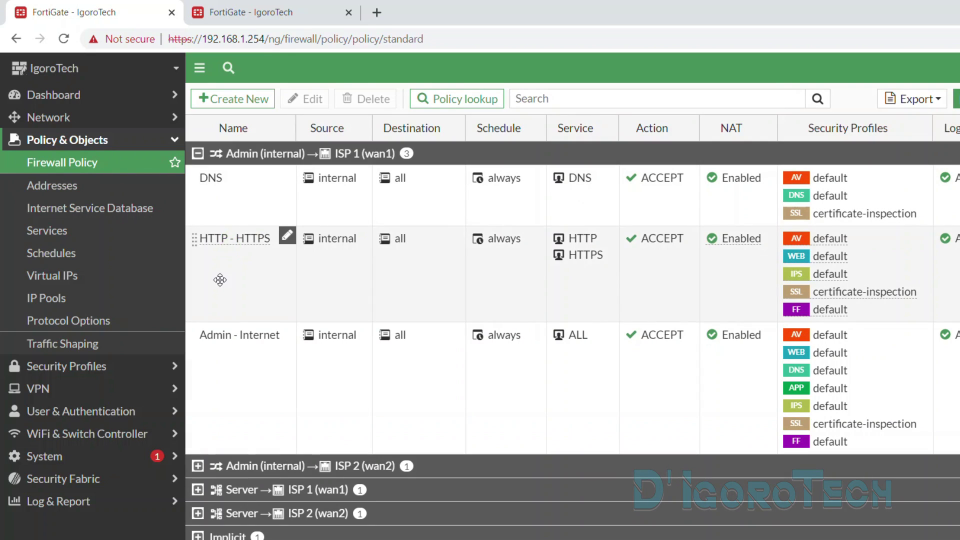
right_click(219, 265)
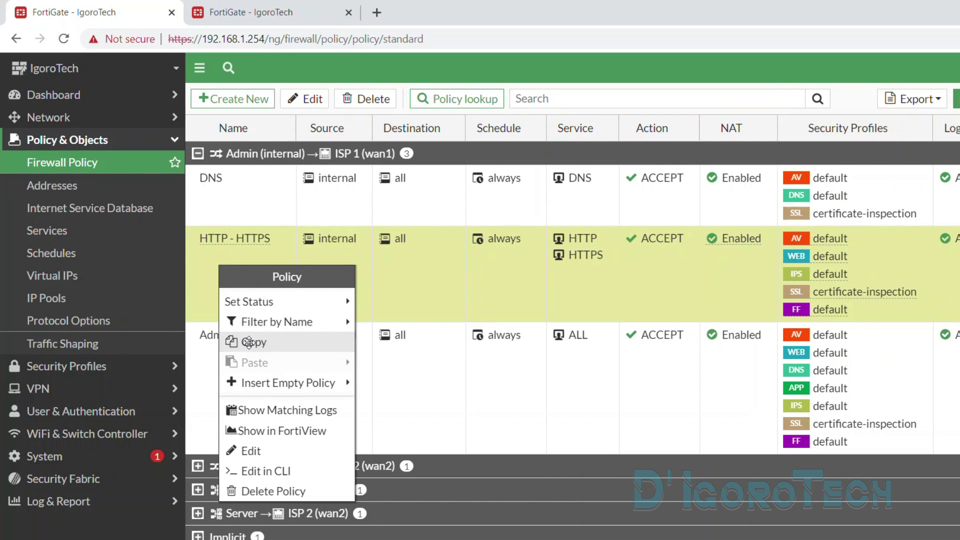
left_click(222, 272)
right_click(222, 273)
left_click(391, 388)
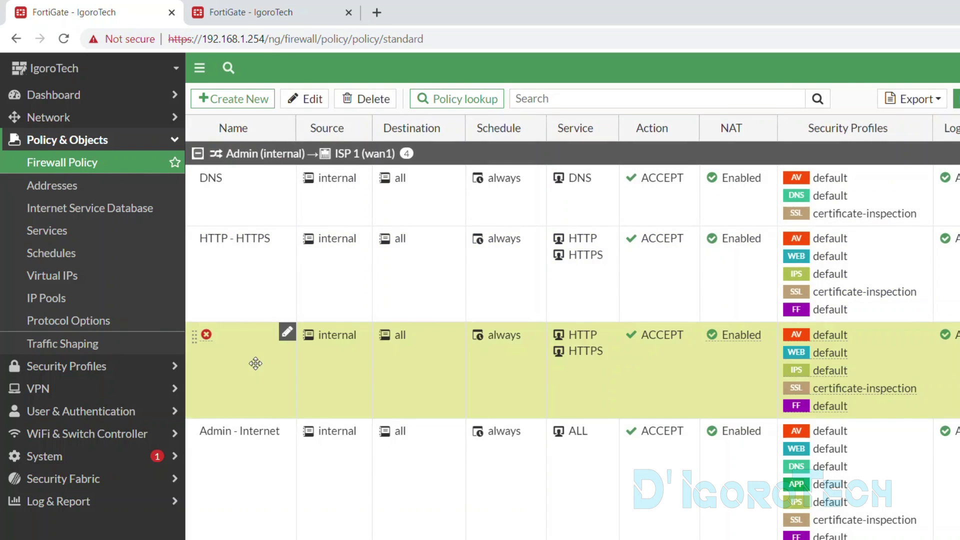
Step: Open the pasted unnamed policy for editing and name it Admin Group - FB & YT
double_click(258, 367)
left_click(327, 141)
type("Admin Group")
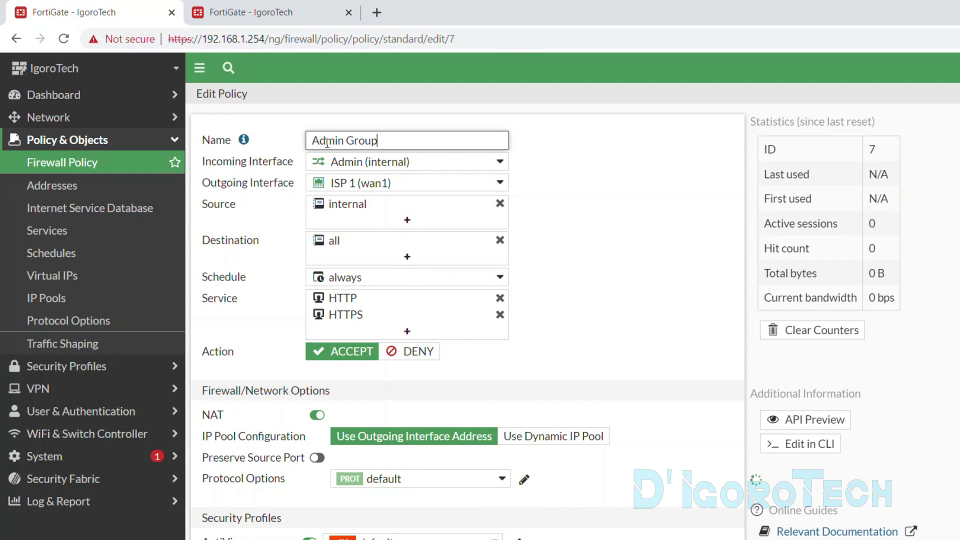
type(" - FB & YT")
mouse_move(371, 169)
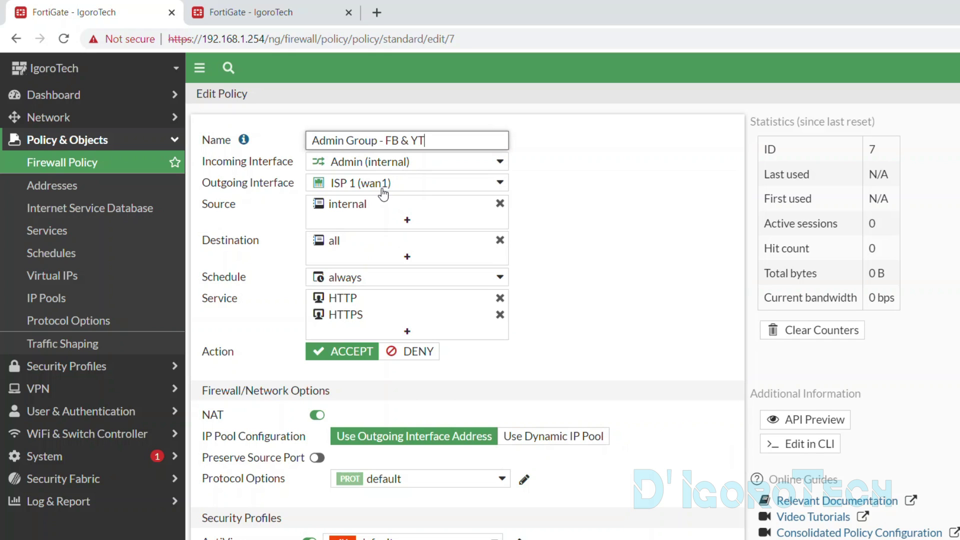
Step: Replace the internal address with Admin Group as the source of the Admin Group - FB & YT policy
mouse_move(383, 194)
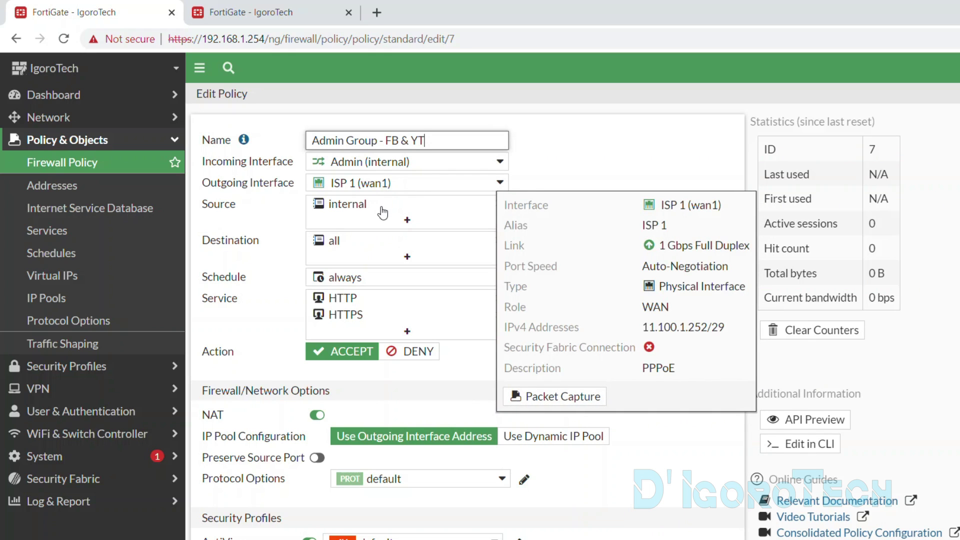
left_click(383, 210)
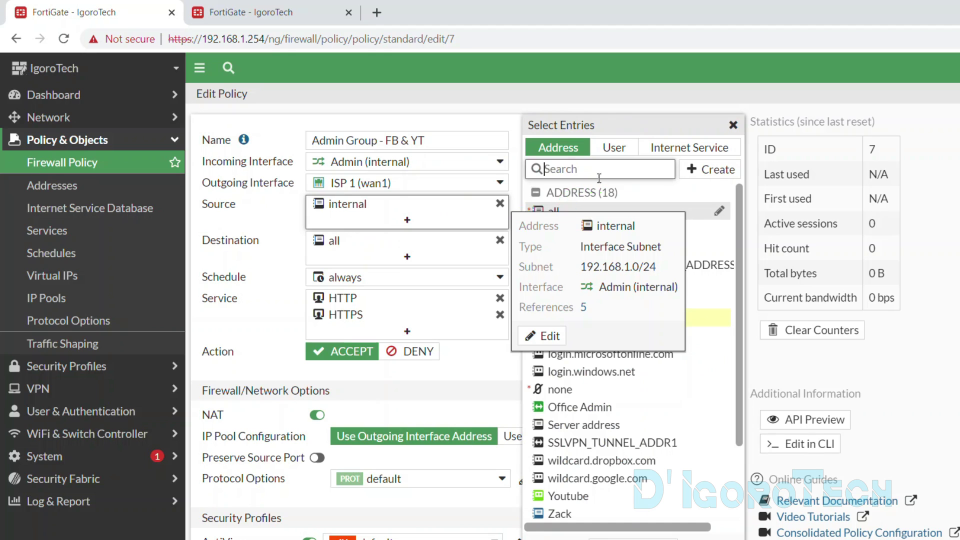
scroll(600, 260, "down", 3)
mouse_move(574, 465)
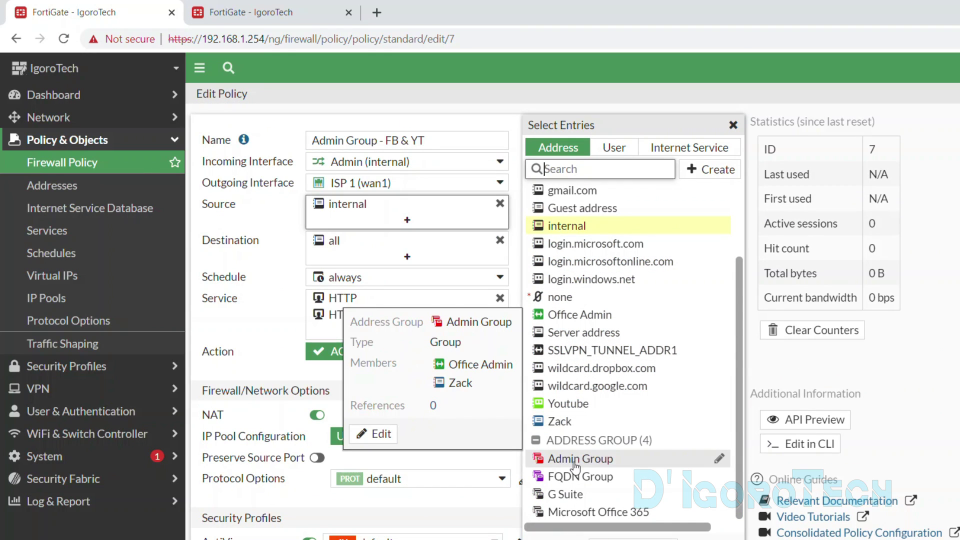
left_click(575, 460)
left_click(575, 460)
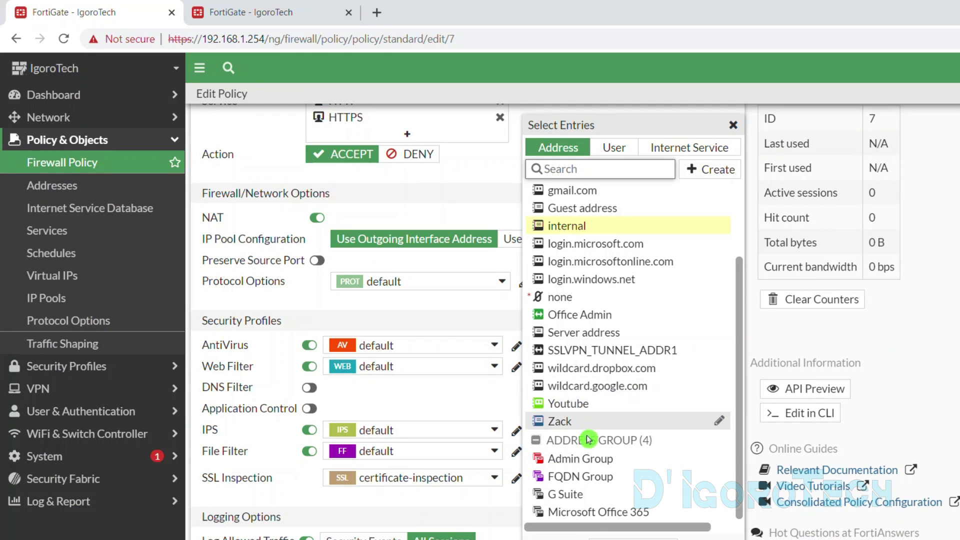
scroll(450, 216, "up", 5)
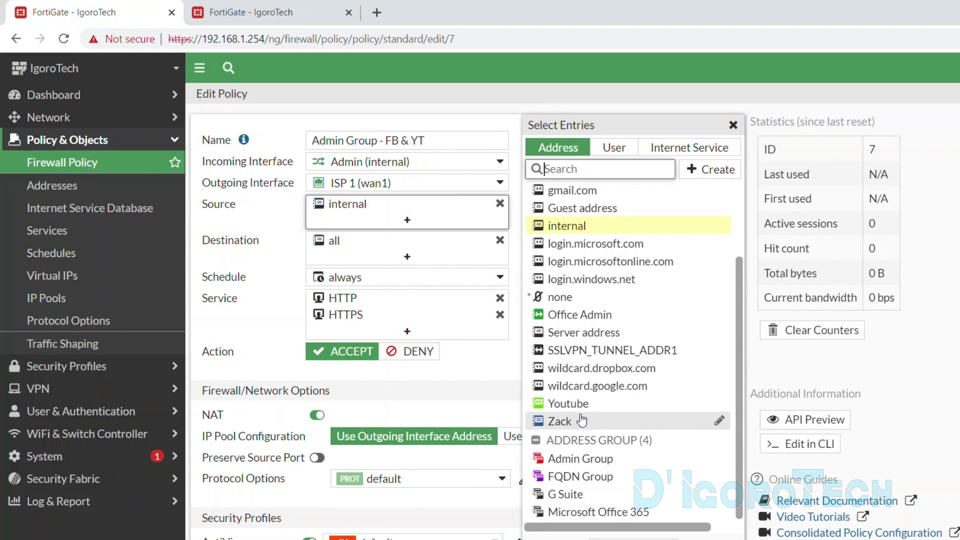
left_click(575, 459)
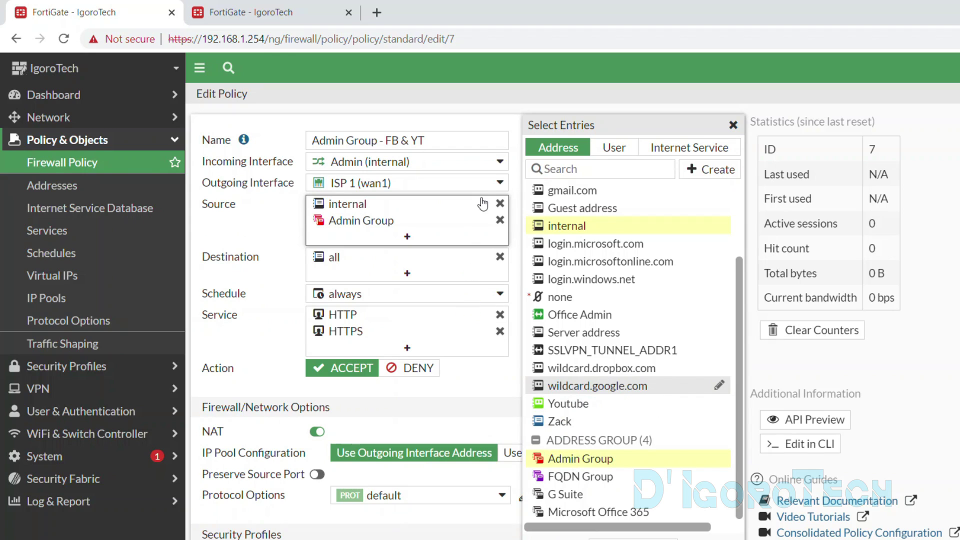
left_click(501, 204)
mouse_move(384, 215)
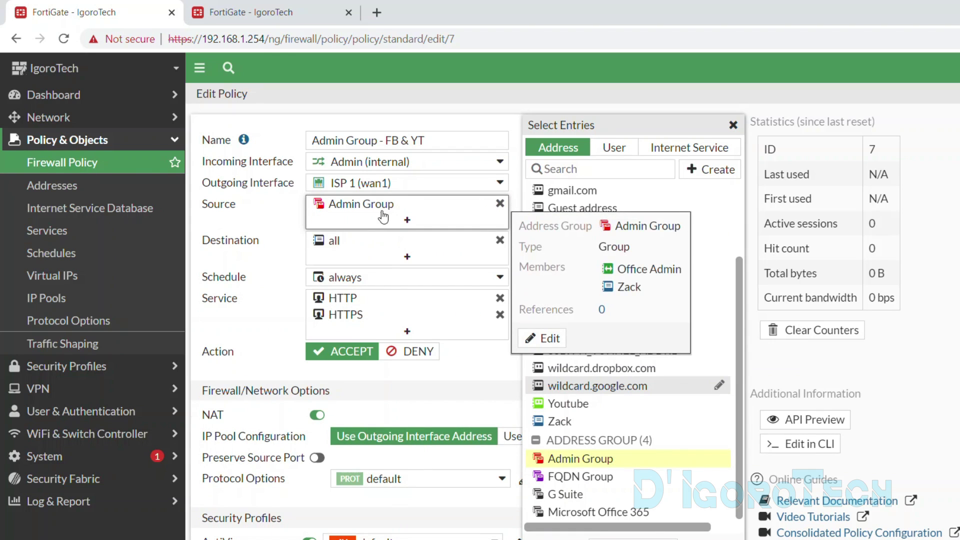
Step: Set the policy's destination to FQDN Group in place of all
left_click(440, 250)
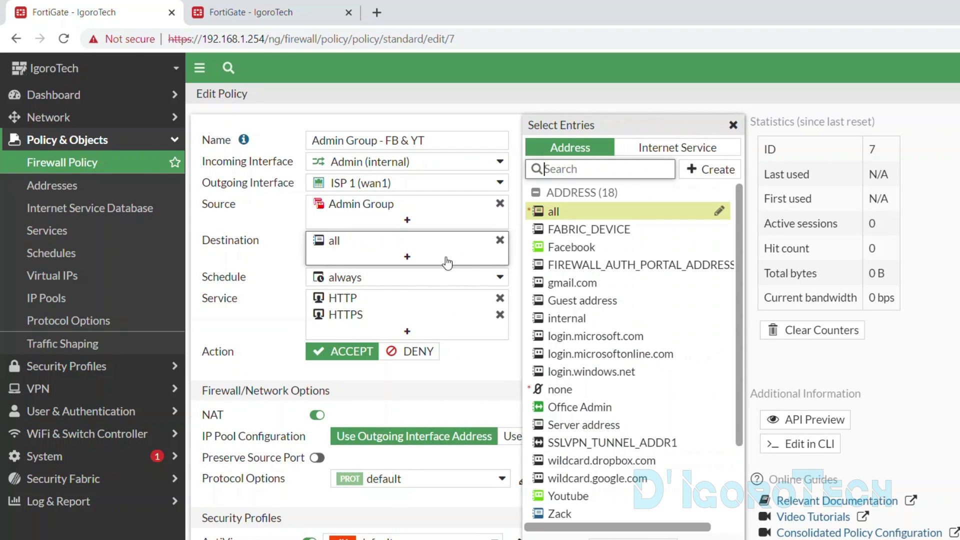
scroll(608, 283, "down", 2)
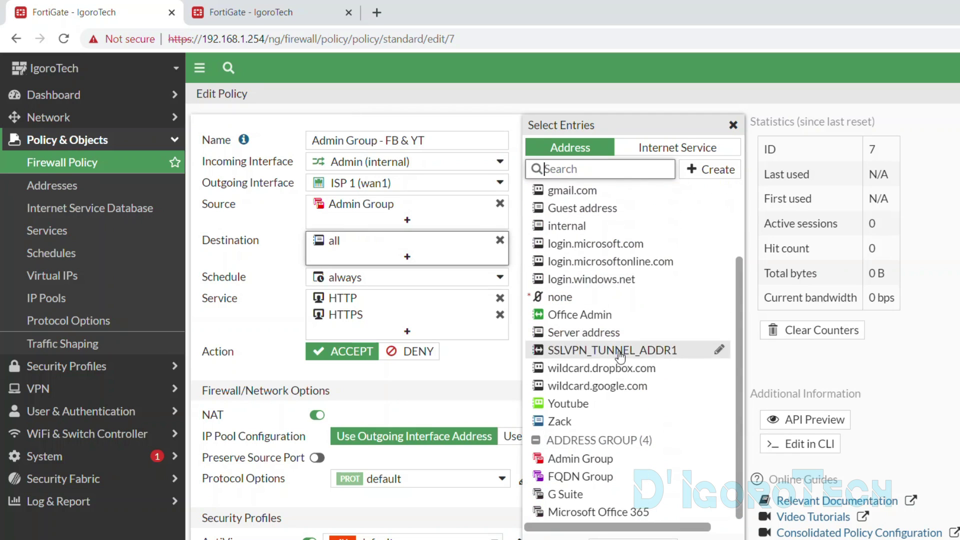
left_click(593, 478)
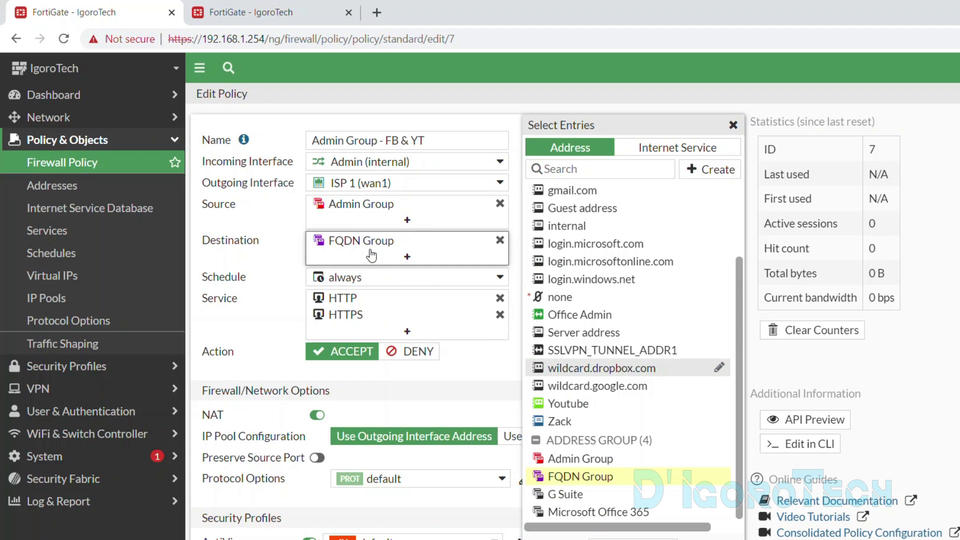
left_click(270, 282)
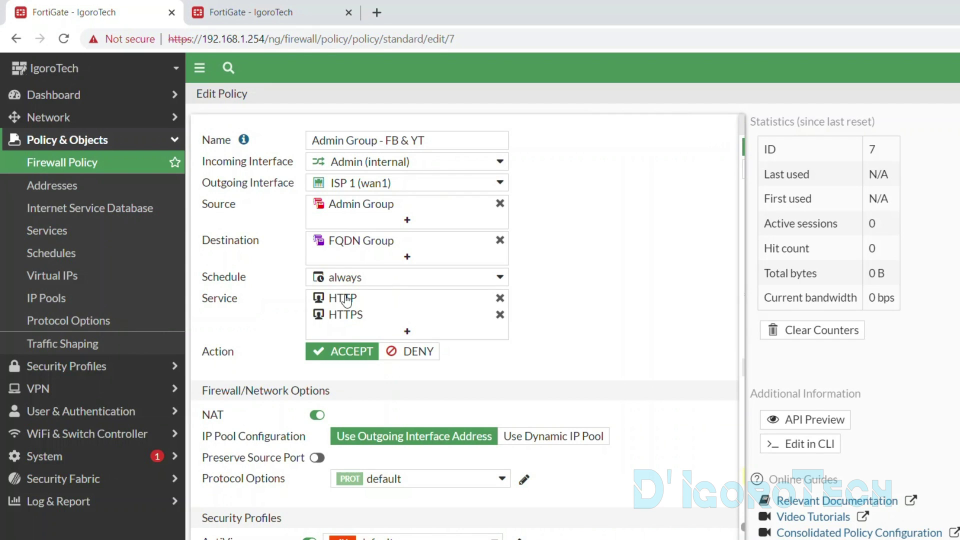
mouse_move(336, 315)
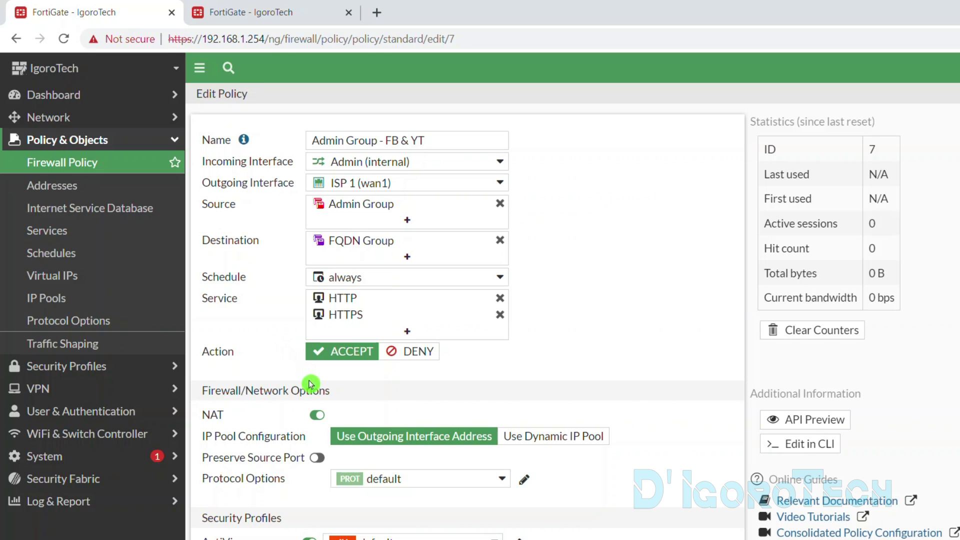
Step: Clear the policy's copied comment, then enable the policy and save it
scroll(334, 413, "down", 2)
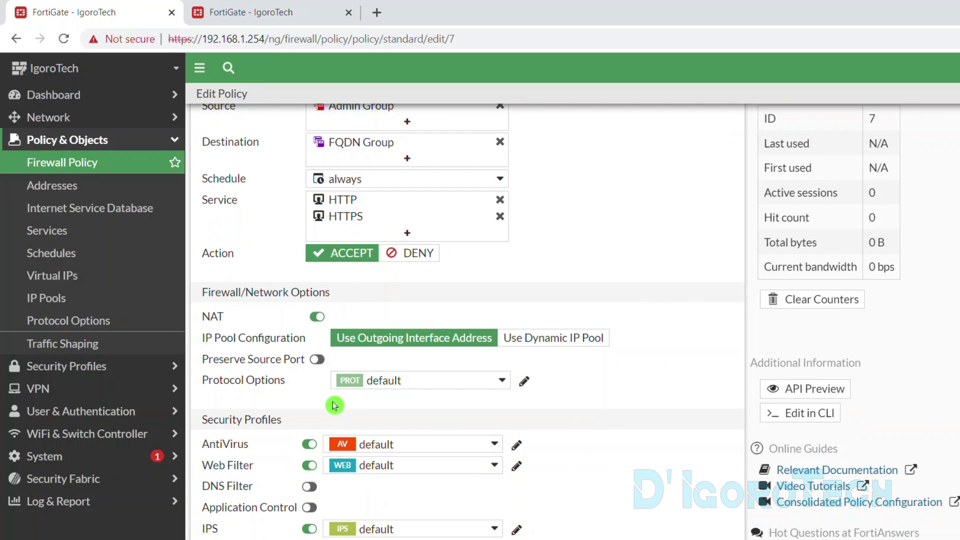
scroll(334, 405, "down", 4)
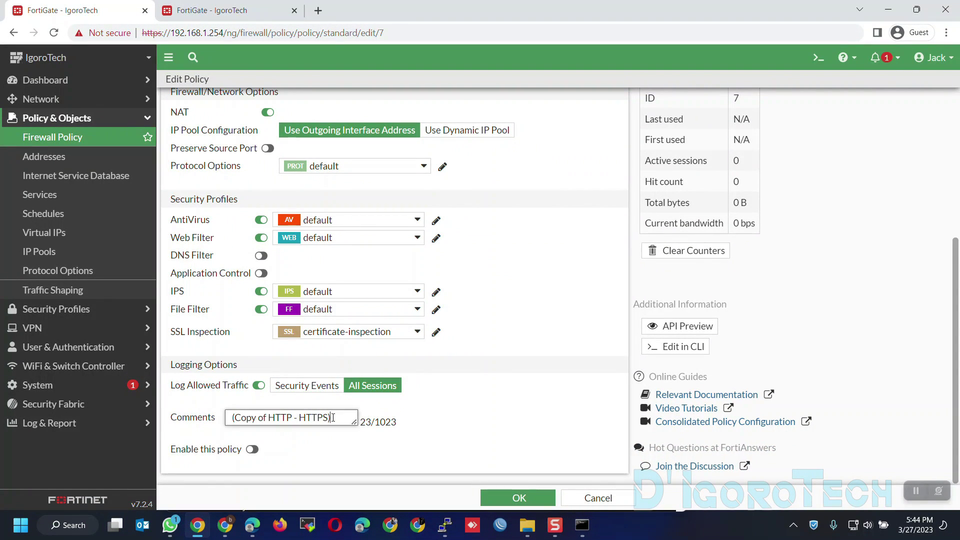
left_click_drag(337, 424, 235, 422)
key("BackSpace")
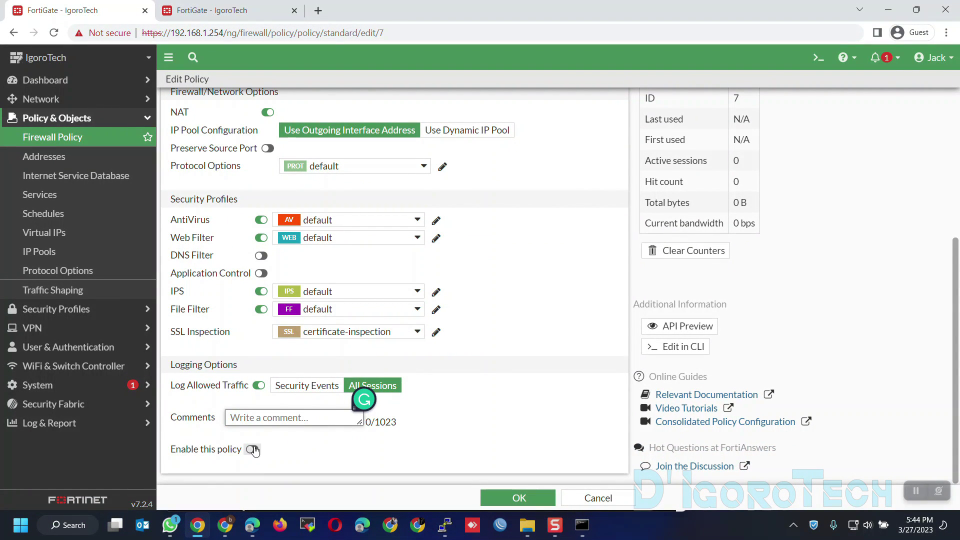
left_click(253, 449)
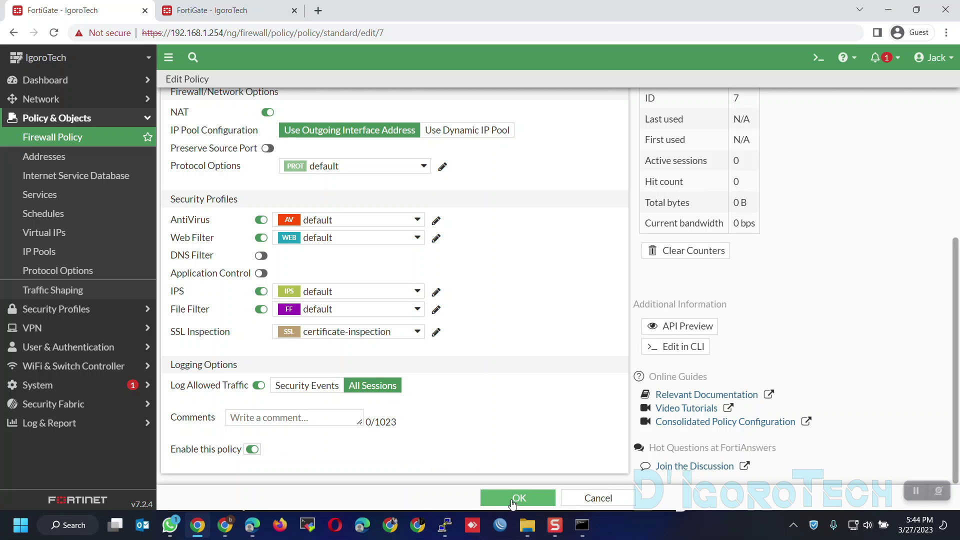
left_click(515, 498)
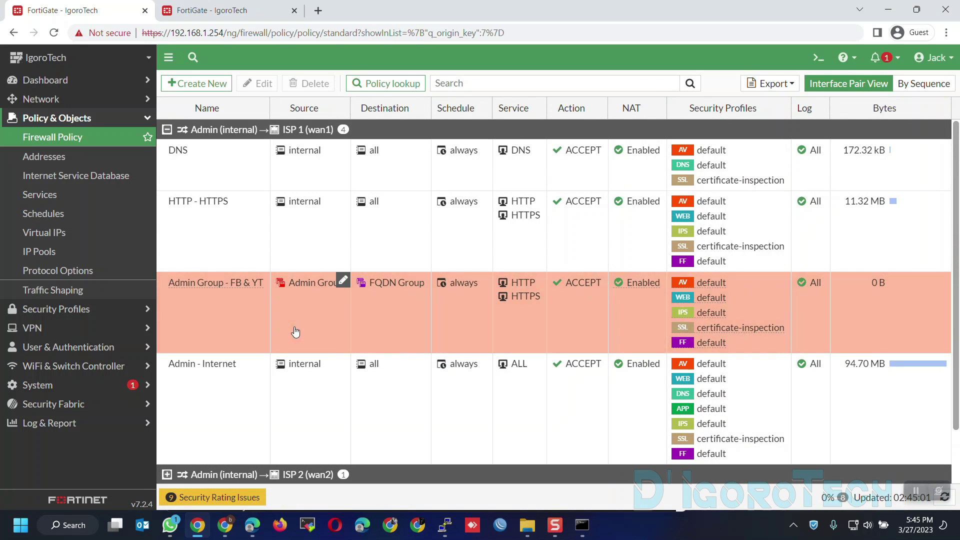
Step: Select the Admin Group - FB & YT policy in the list and check its source and destination group members and its services
left_click(238, 323)
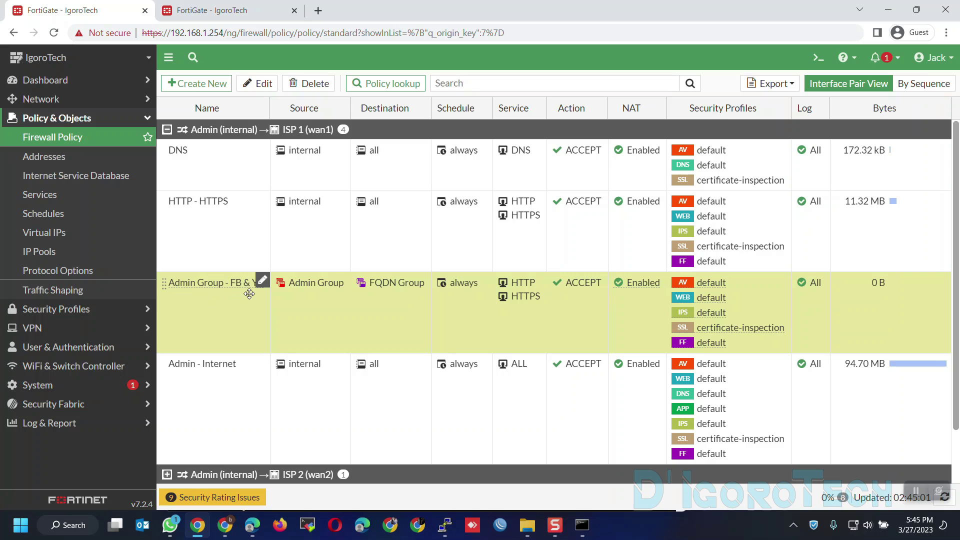
mouse_move(297, 291)
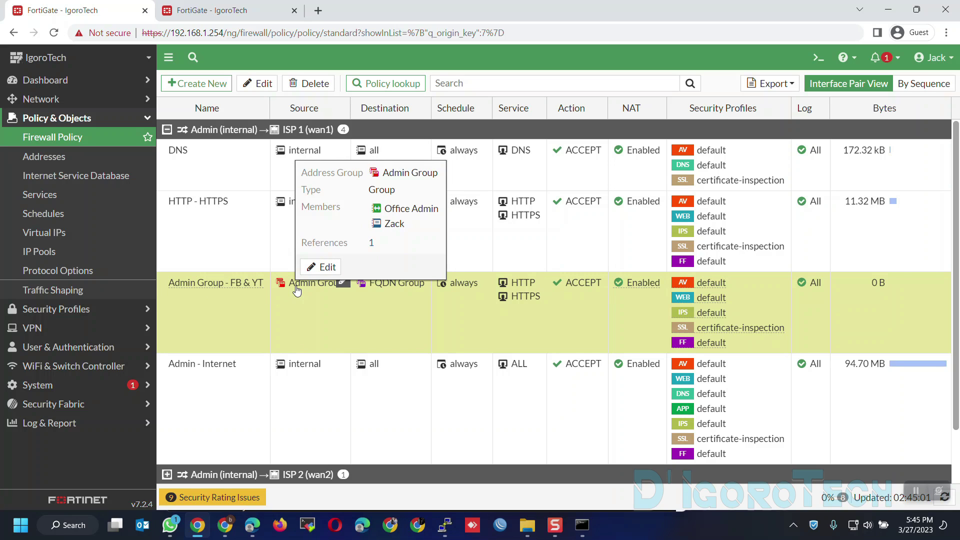
mouse_move(402, 291)
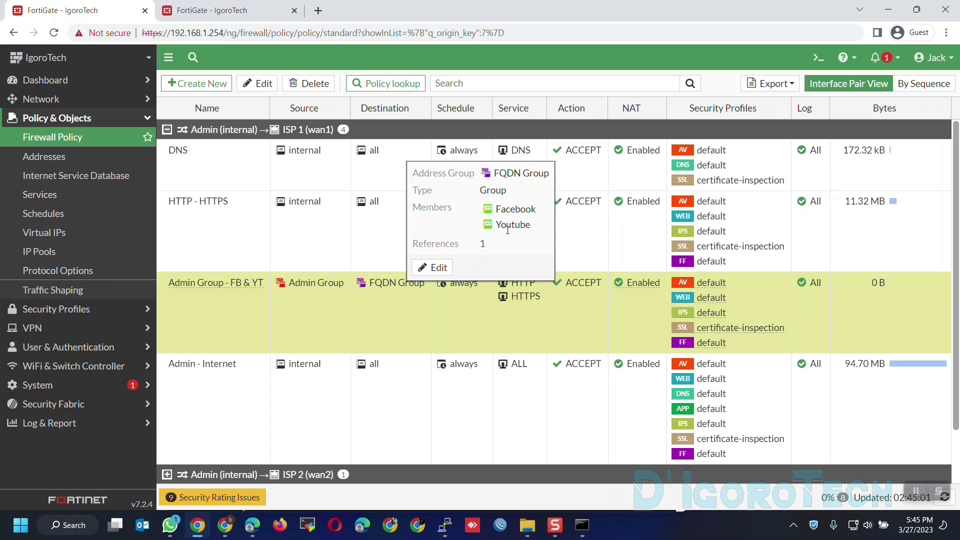
mouse_move(465, 293)
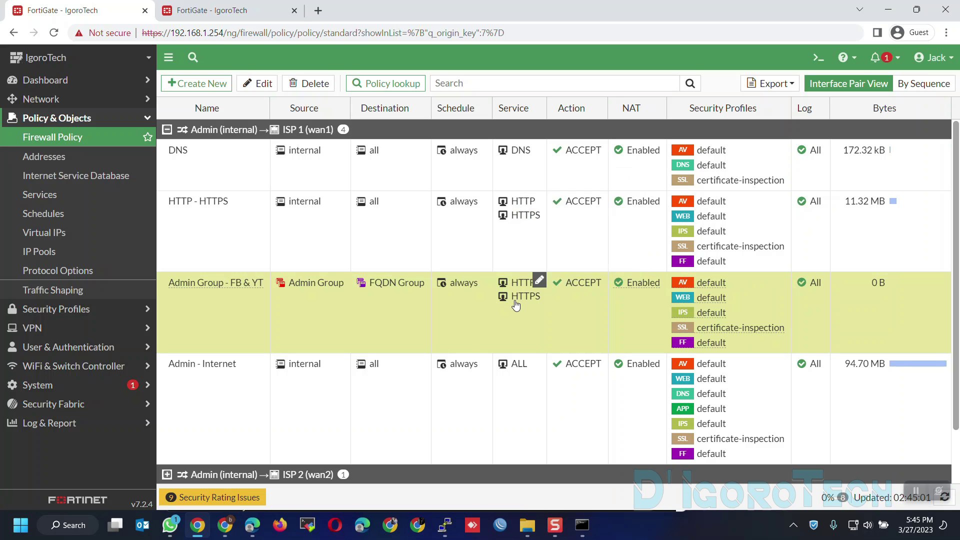
mouse_move(516, 305)
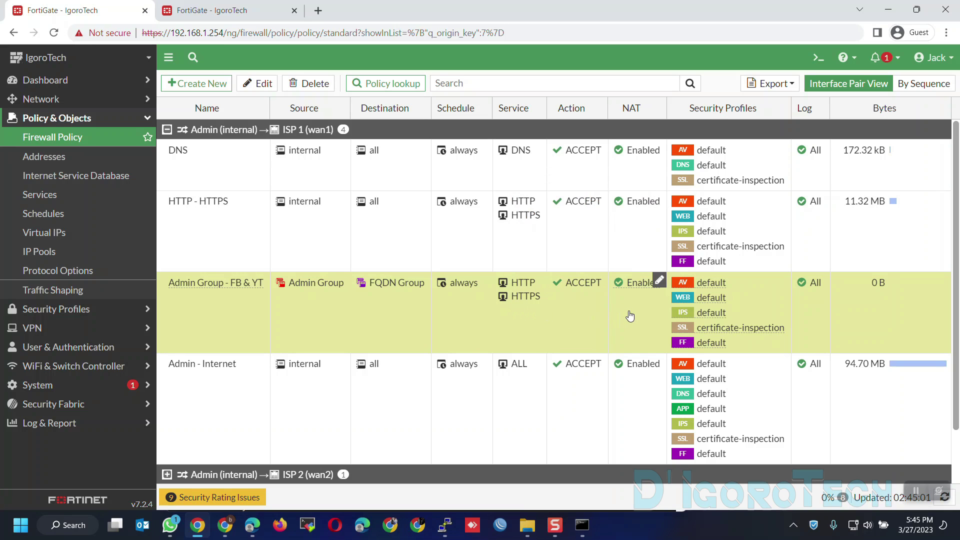